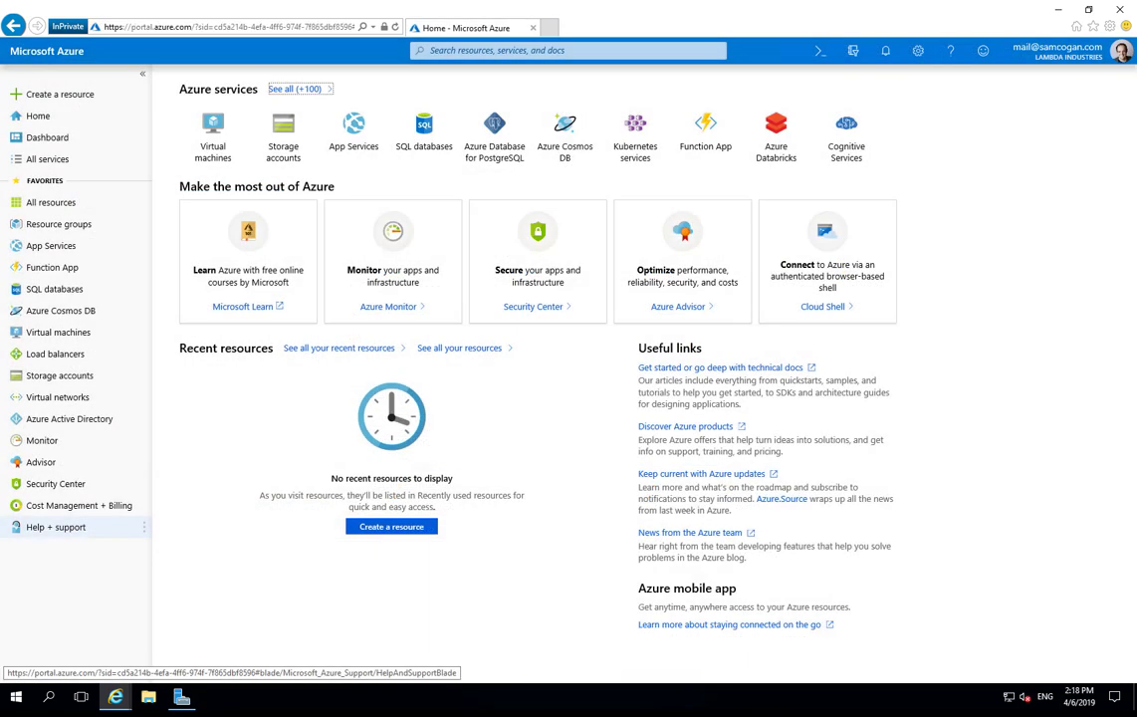
Create a new management group with ID itdepartment and display name IT Department, and refresh the management group list
{"action": "left_click", "coordinate": [61, 165]}
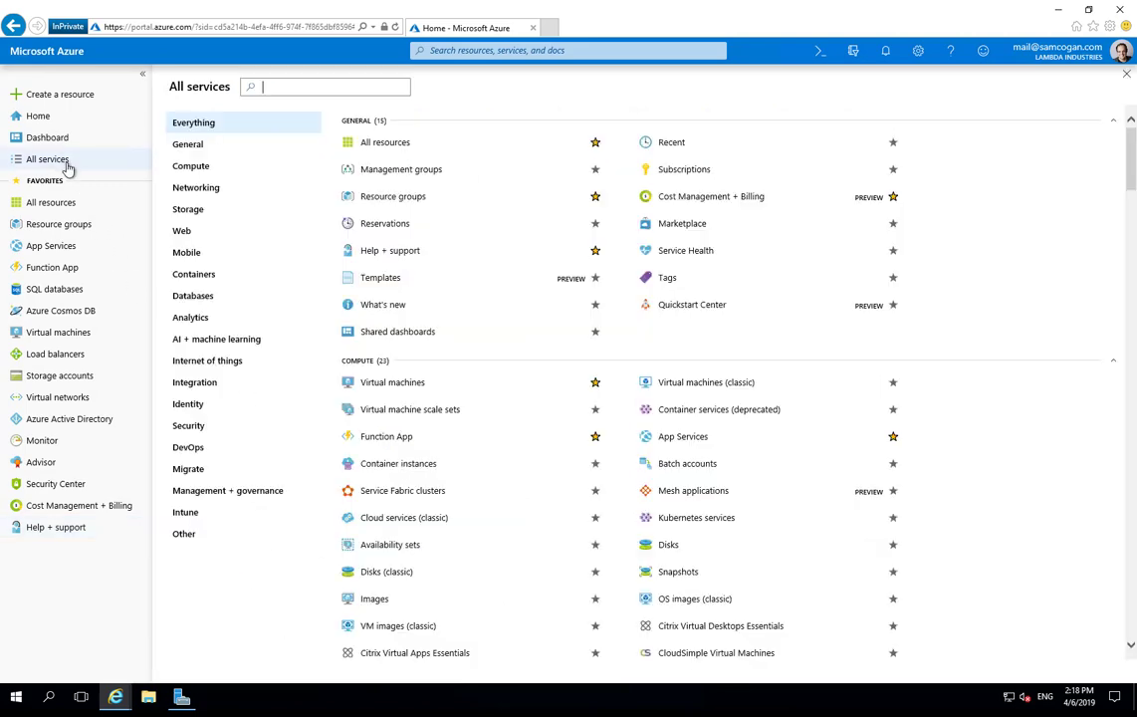
{"action": "left_click", "coordinate": [382, 172]}
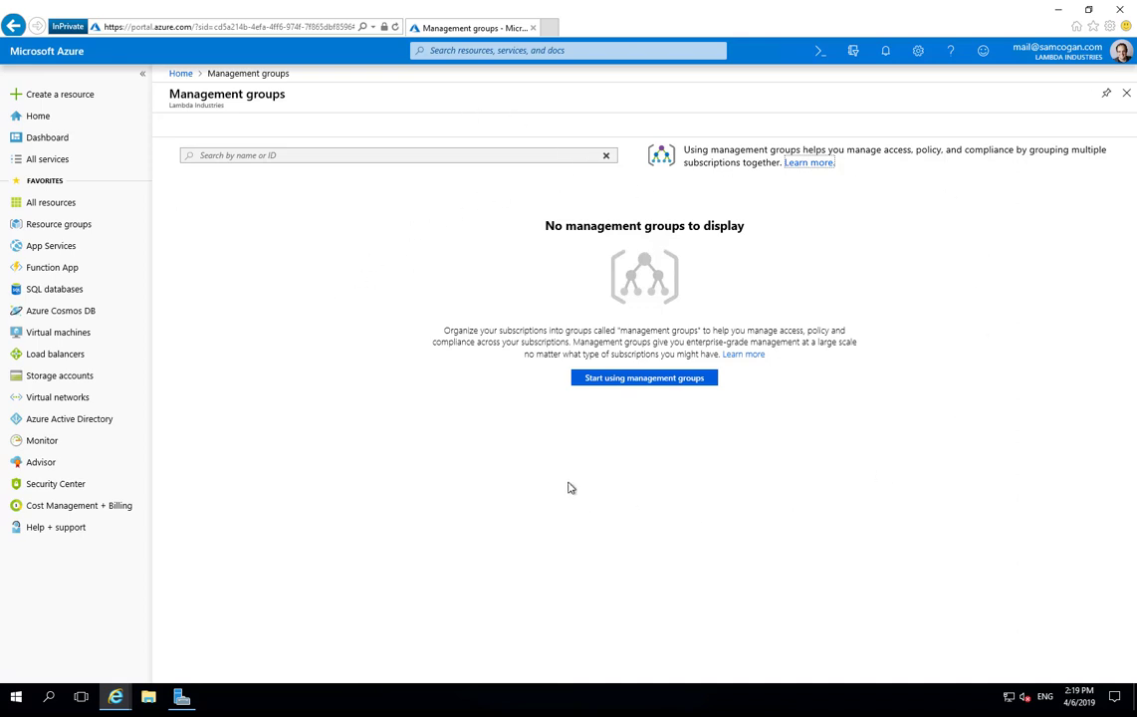
{"action": "left_click", "coordinate": [627, 387]}
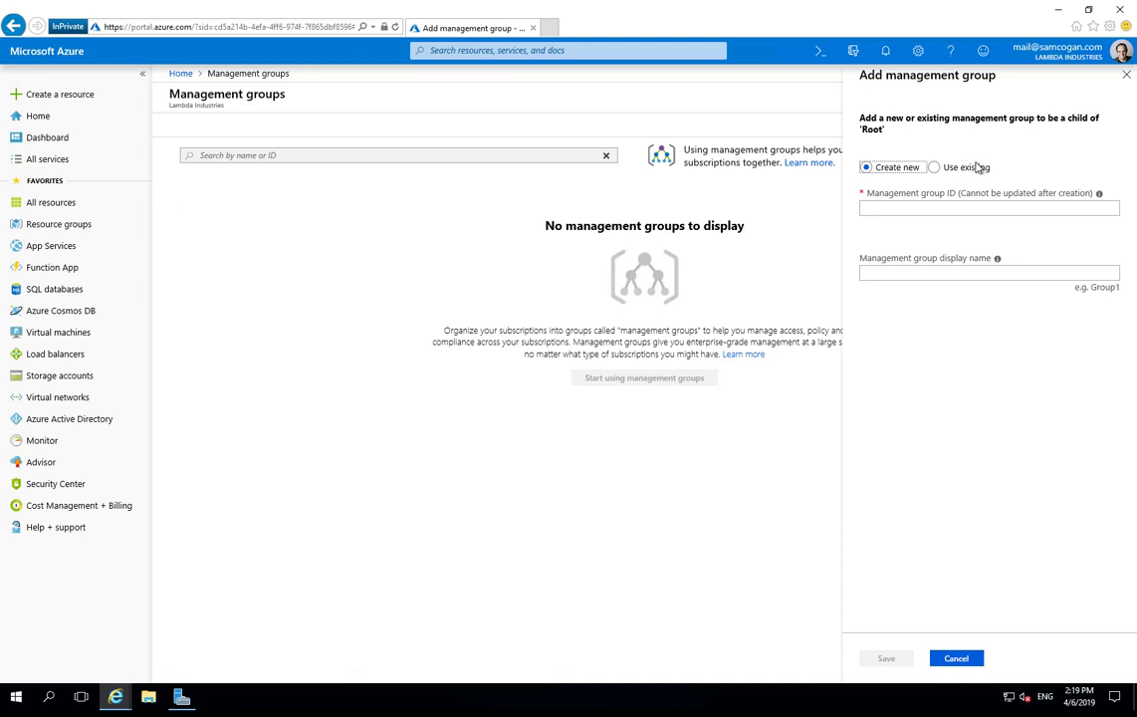
{"action": "left_click", "coordinate": [876, 205]}
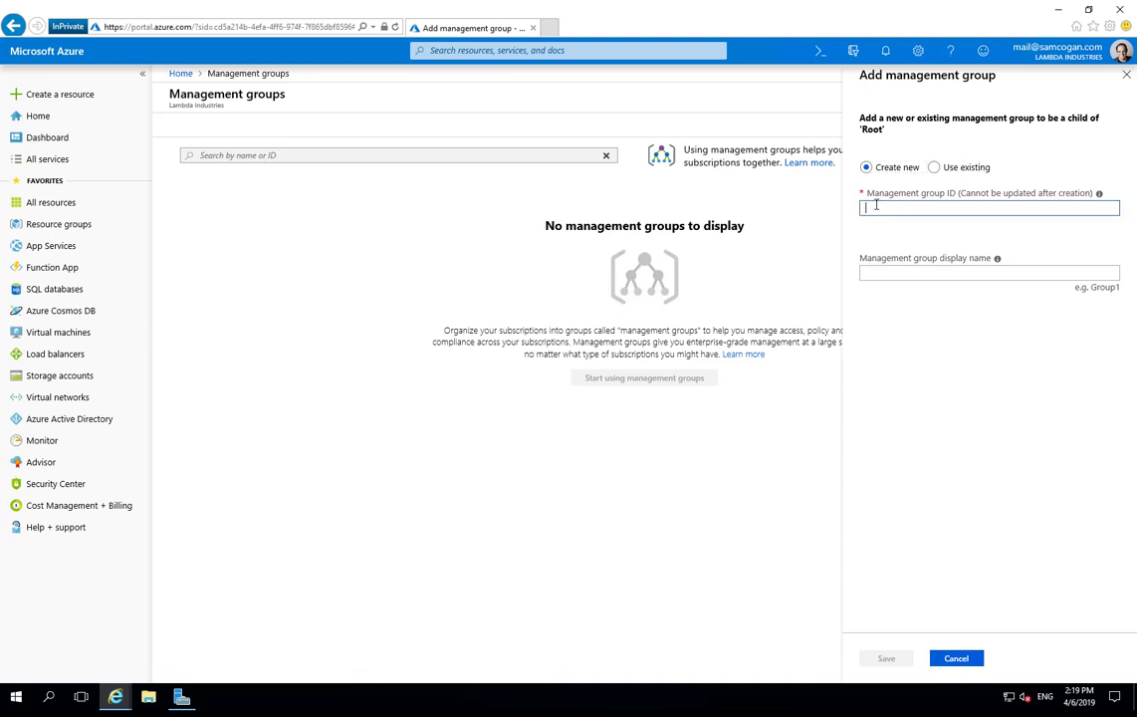
{"action": "type", "text": "itdepartment"}
{"action": "left_click", "coordinate": [893, 273]}
{"action": "type", "text": "IT"}
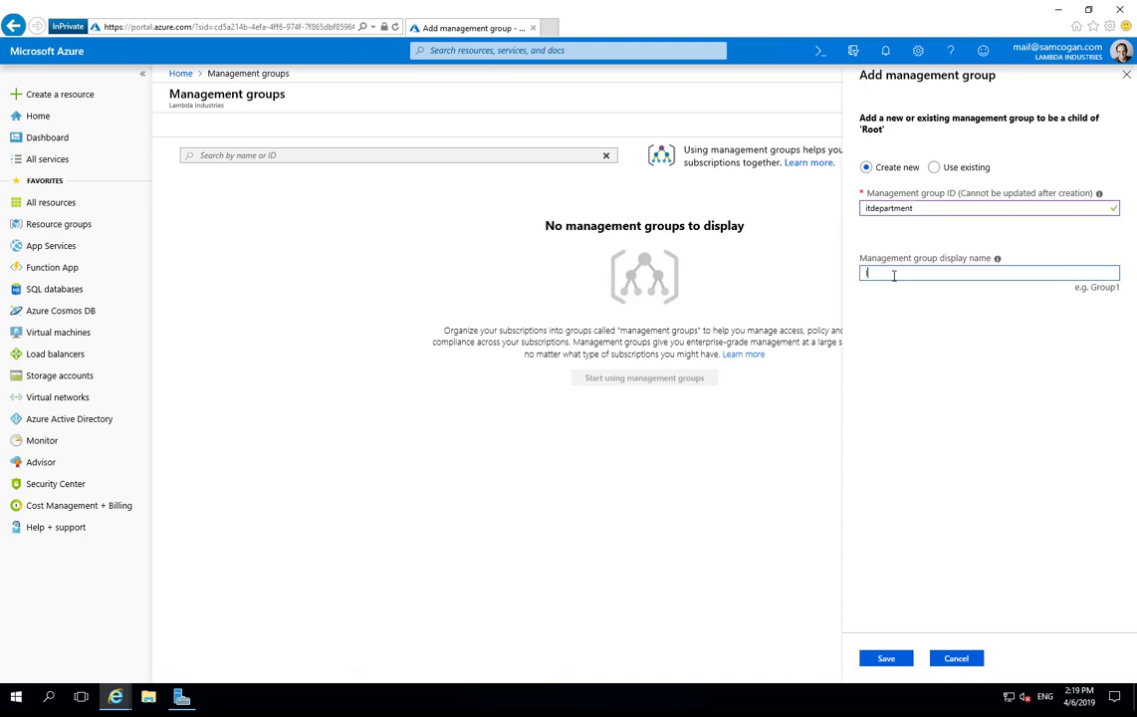
{"action": "type", "text": " Department"}
{"action": "left_click", "coordinate": [889, 659]}
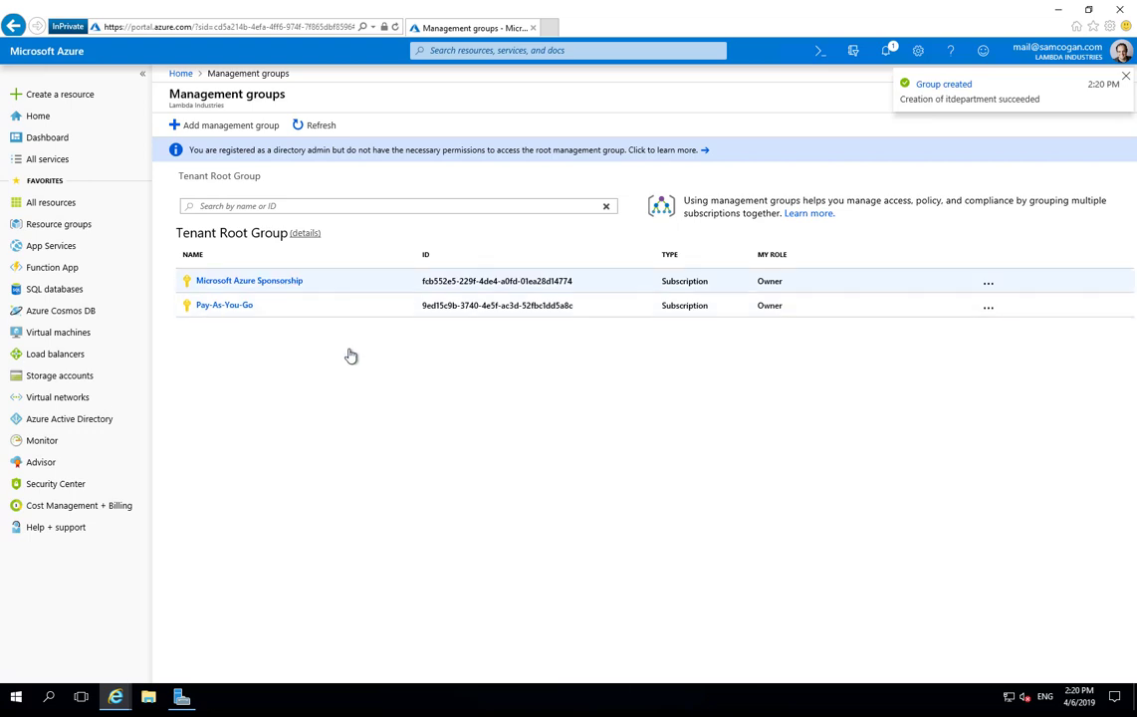
{"action": "left_click", "coordinate": [318, 128]}
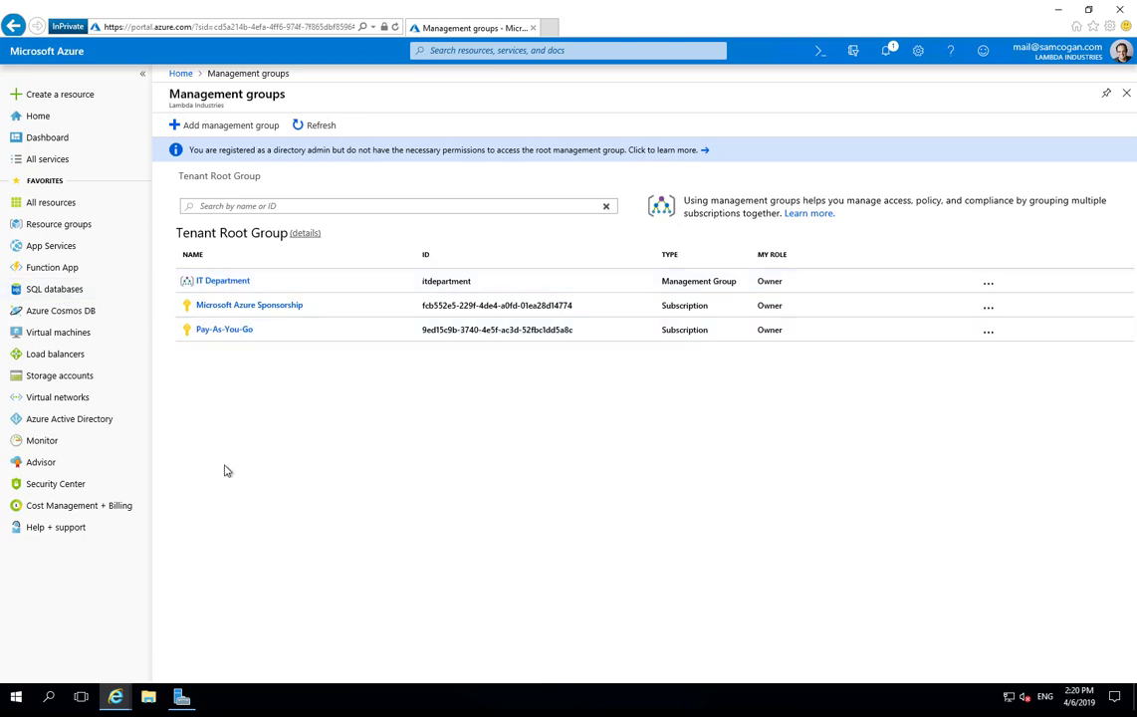
Add a management group under Tenant Root Group with ID development and display name Development
{"action": "left_click", "coordinate": [215, 127]}
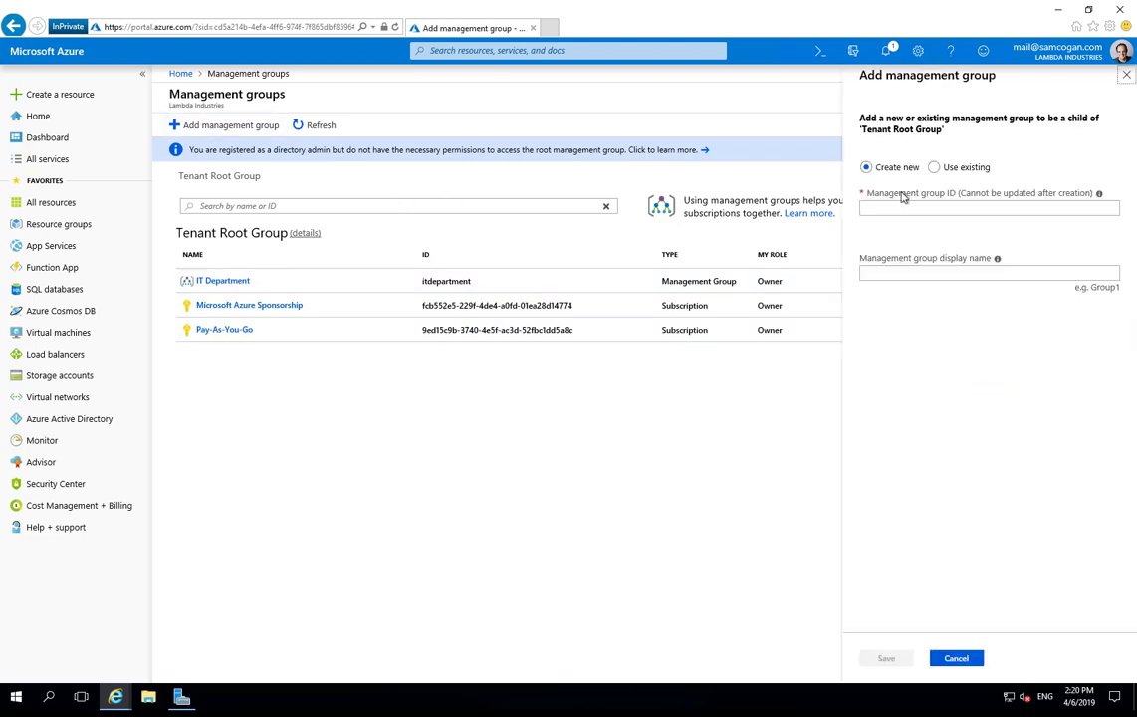
{"action": "left_click", "coordinate": [918, 205]}
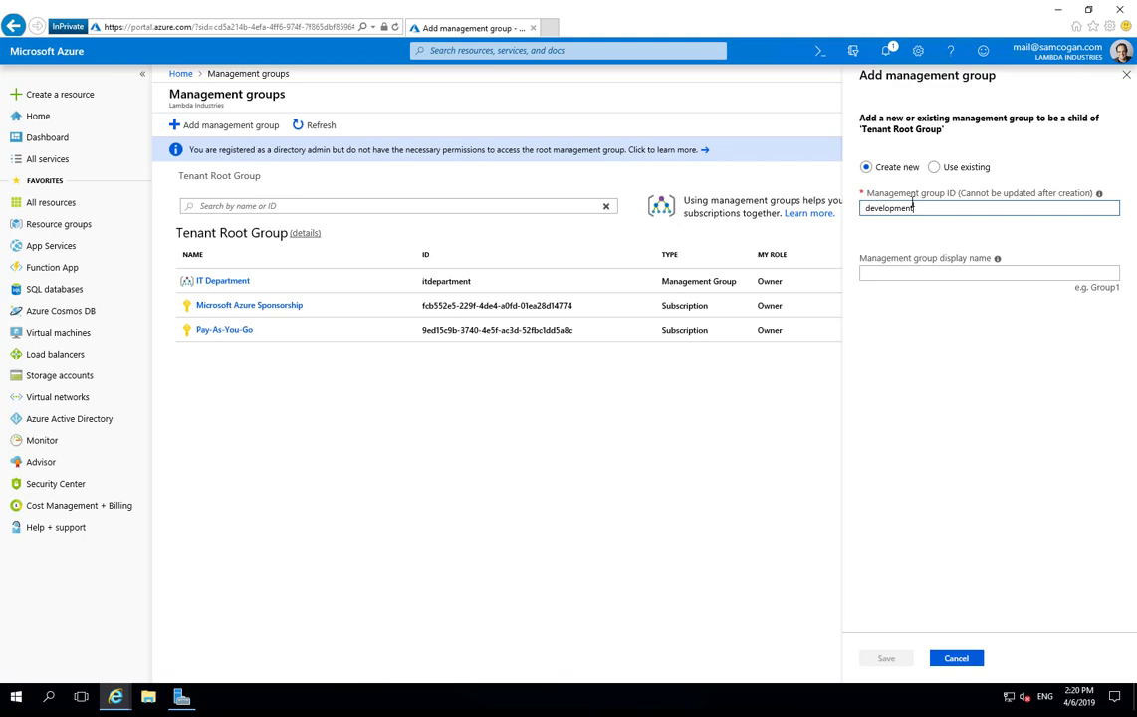
{"action": "left_click", "coordinate": [902, 280]}
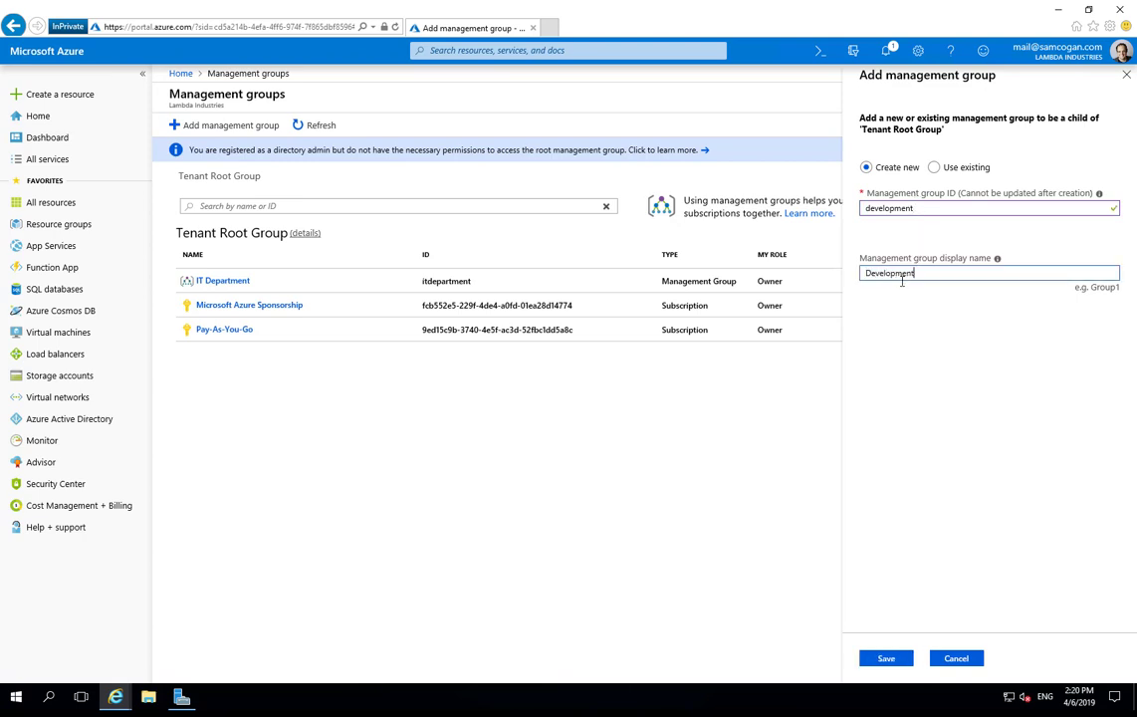
{"action": "left_click", "coordinate": [887, 659]}
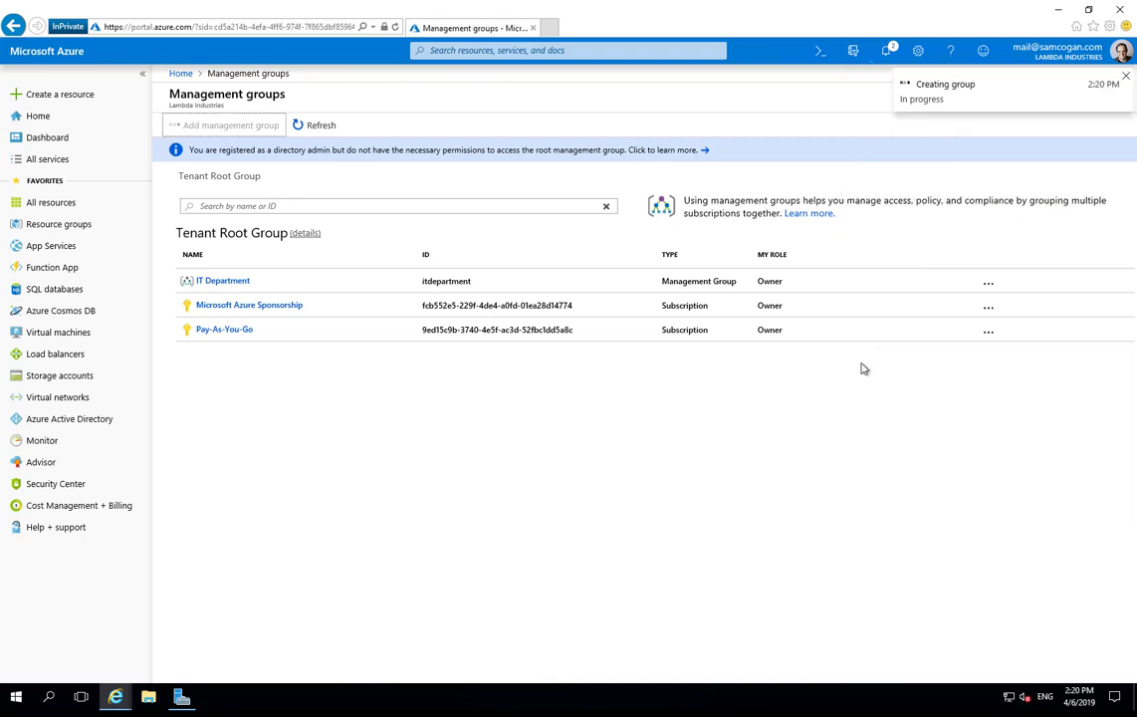
Add a management group under Tenant Root Group with ID production and display name Production
{"action": "left_click", "coordinate": [239, 125]}
{"action": "left_click", "coordinate": [879, 208]}
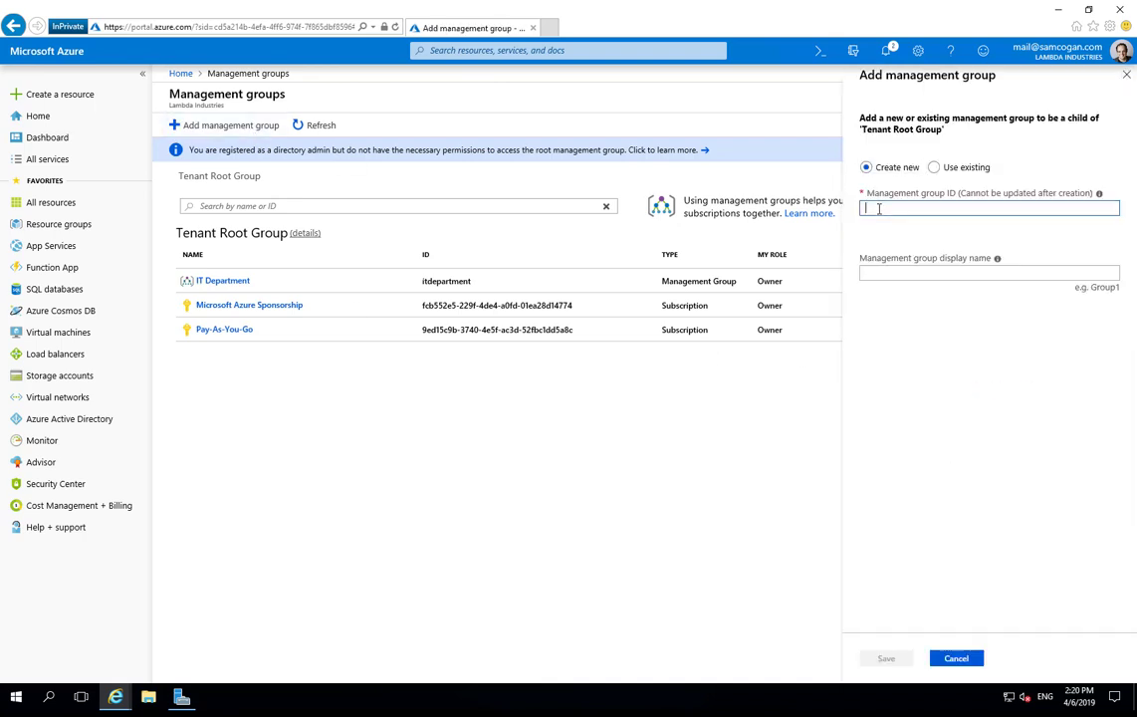
{"action": "type", "text": "production"}
{"action": "key", "text": "Tab"}
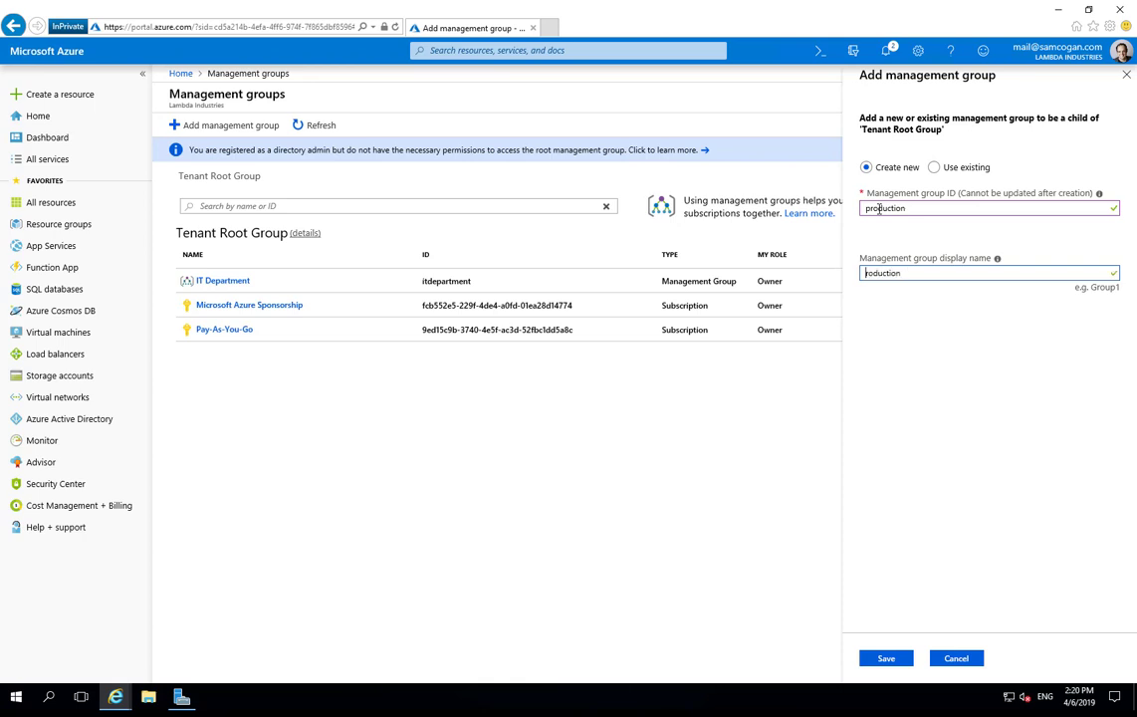
{"action": "left_click", "coordinate": [888, 658]}
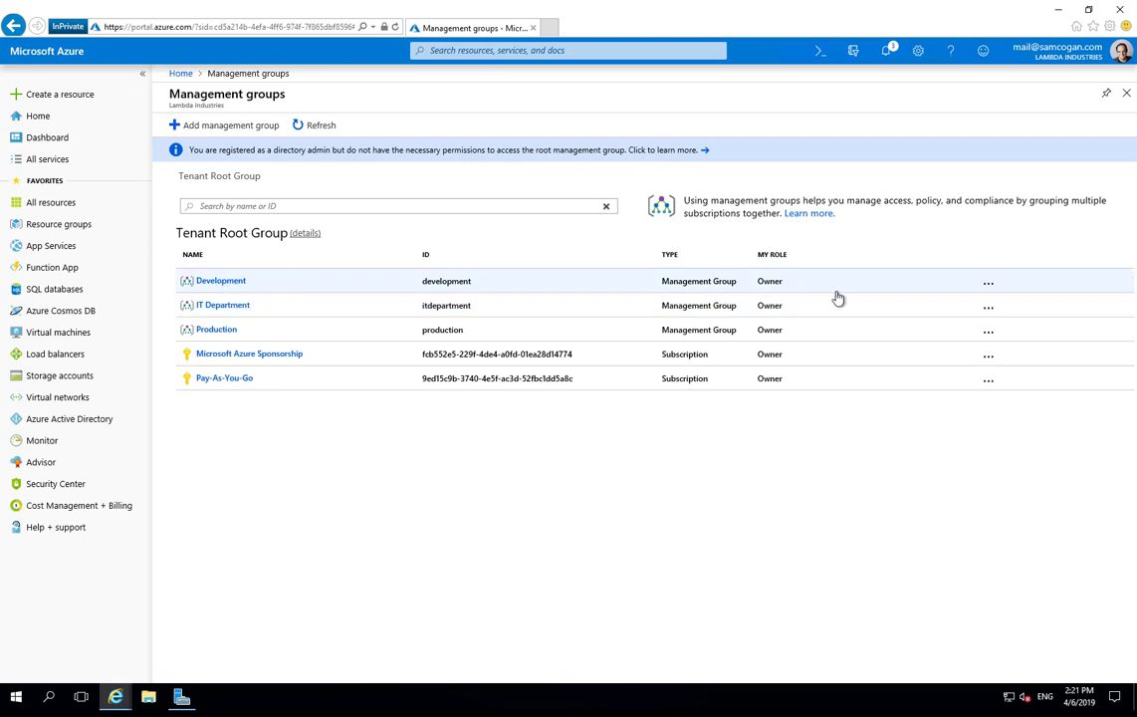
Move the Development management group under the IT Department management group
{"action": "left_click", "coordinate": [988, 283]}
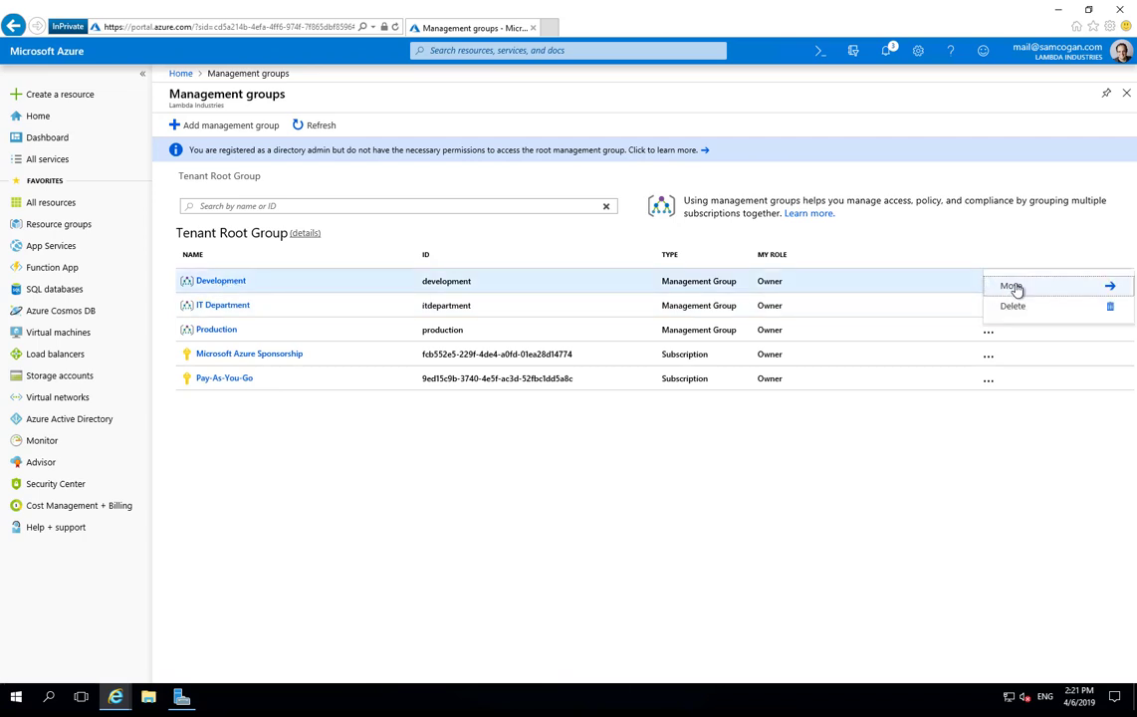
{"action": "left_click", "coordinate": [1011, 287]}
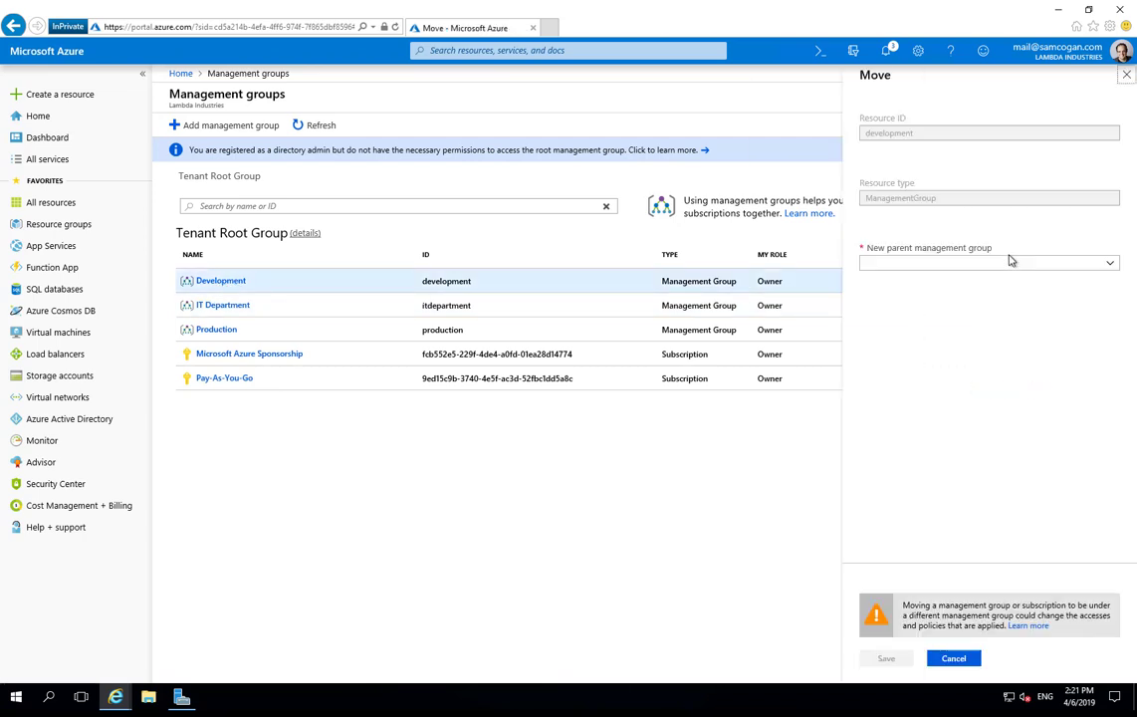
{"action": "left_click", "coordinate": [1113, 264]}
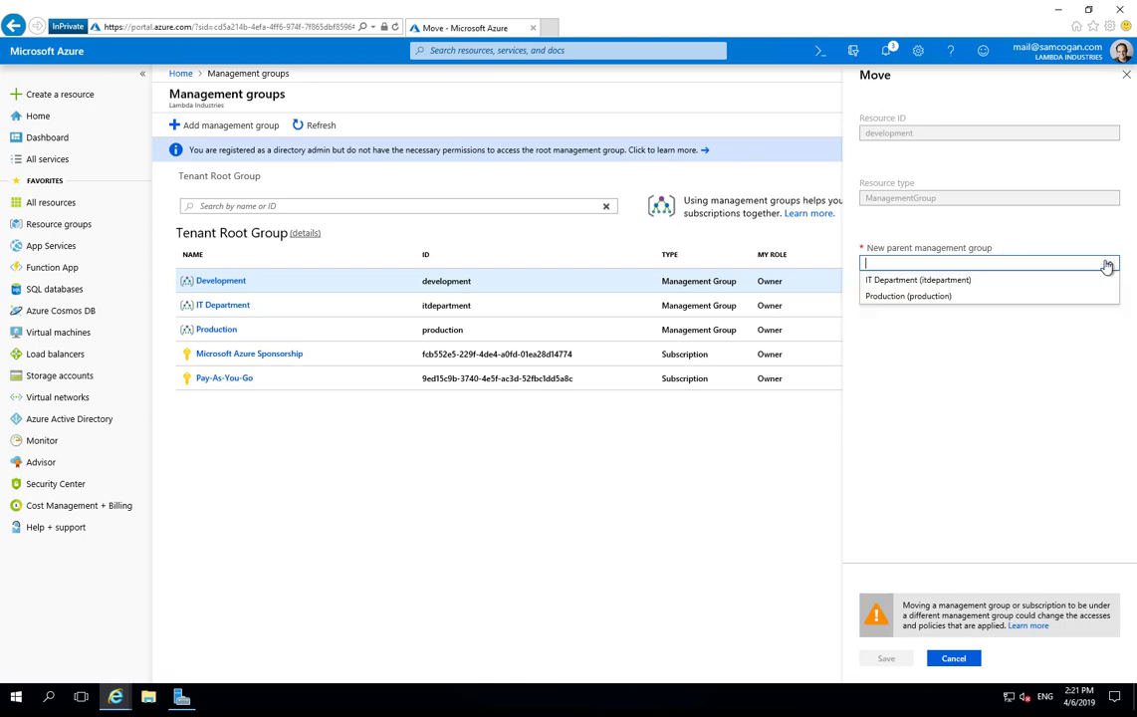
{"action": "left_click", "coordinate": [935, 281]}
{"action": "left_click", "coordinate": [886, 658]}
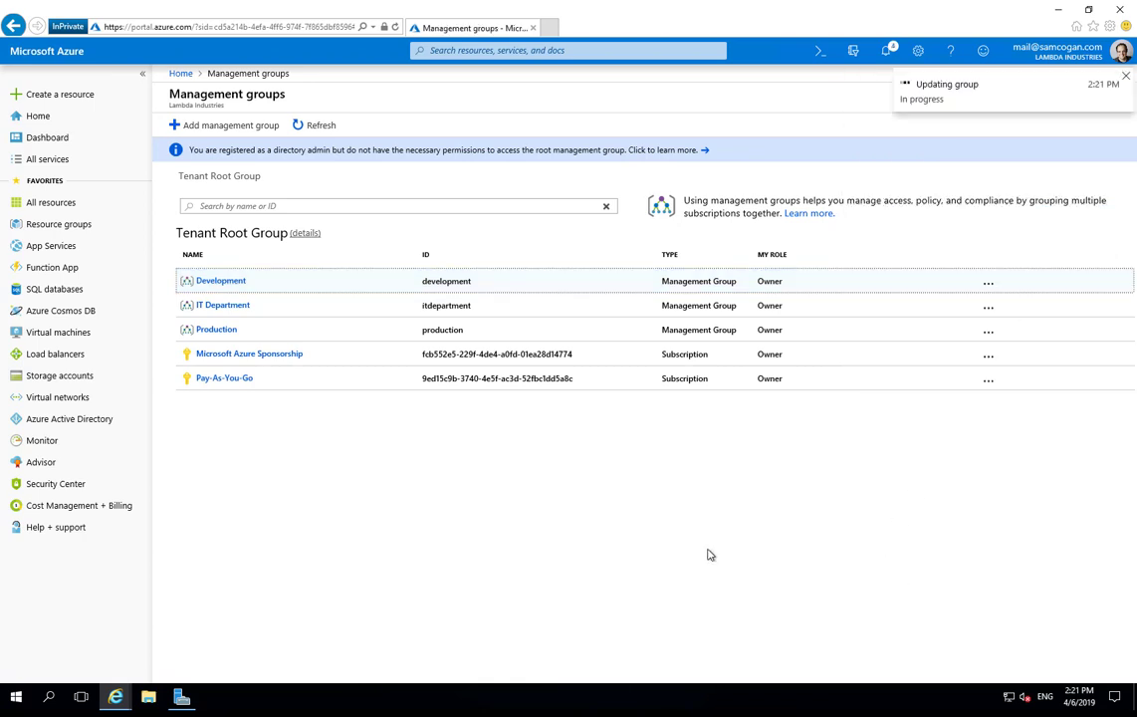
{"action": "left_click", "coordinate": [986, 307]}
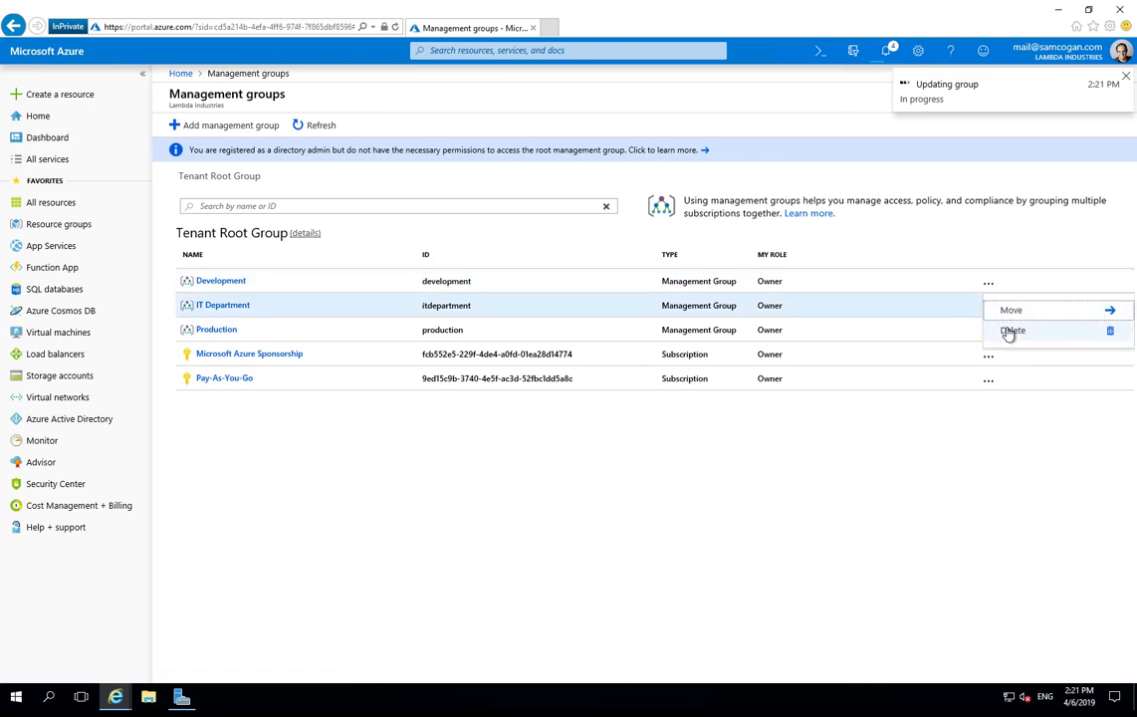
{"action": "left_click", "coordinate": [1010, 310]}
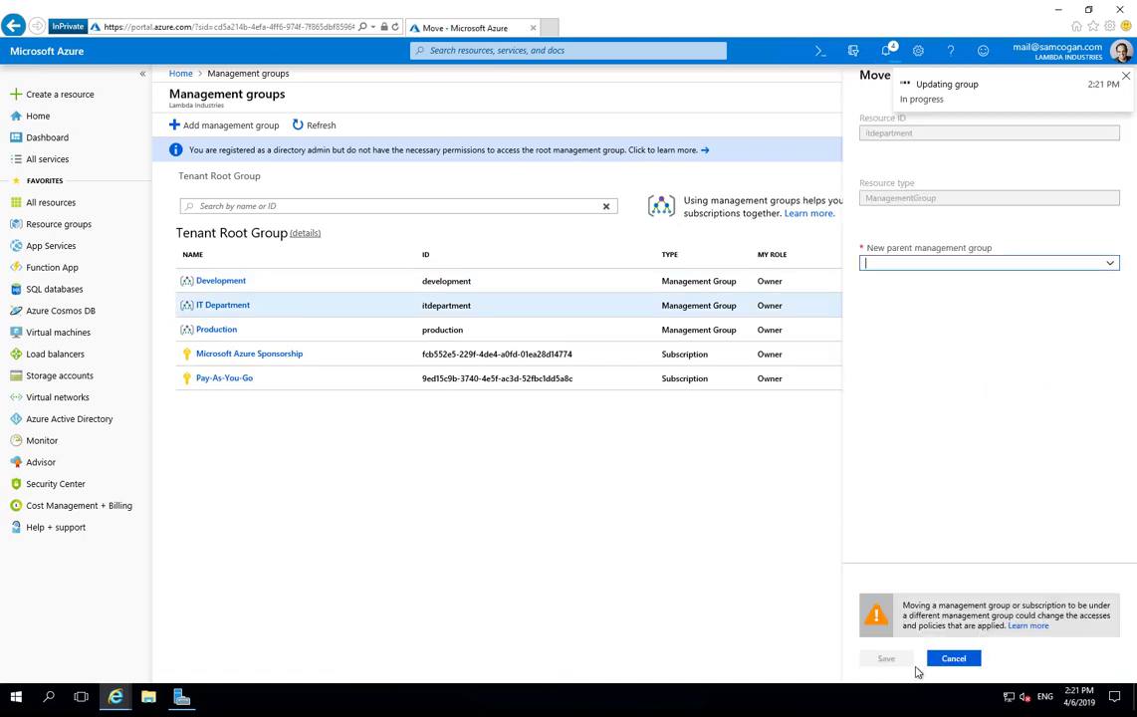
{"action": "left_click", "coordinate": [950, 659]}
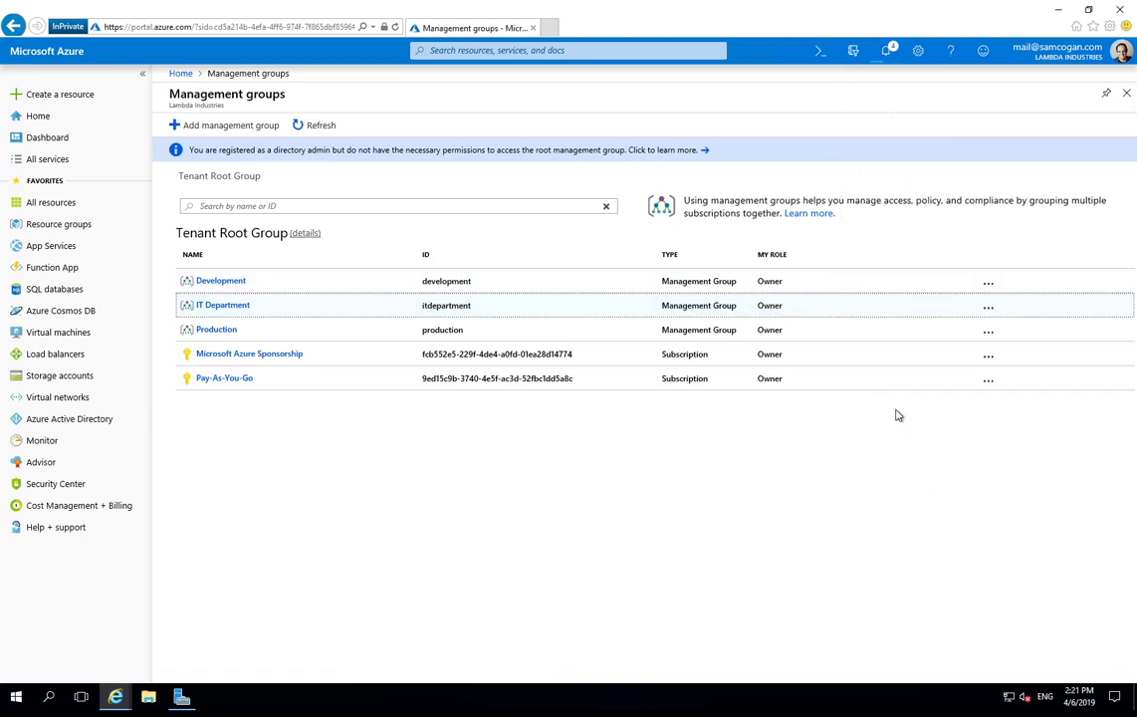
Move the Production management group under the IT Department management group
{"action": "left_click", "coordinate": [986, 334]}
{"action": "left_click", "coordinate": [1023, 343]}
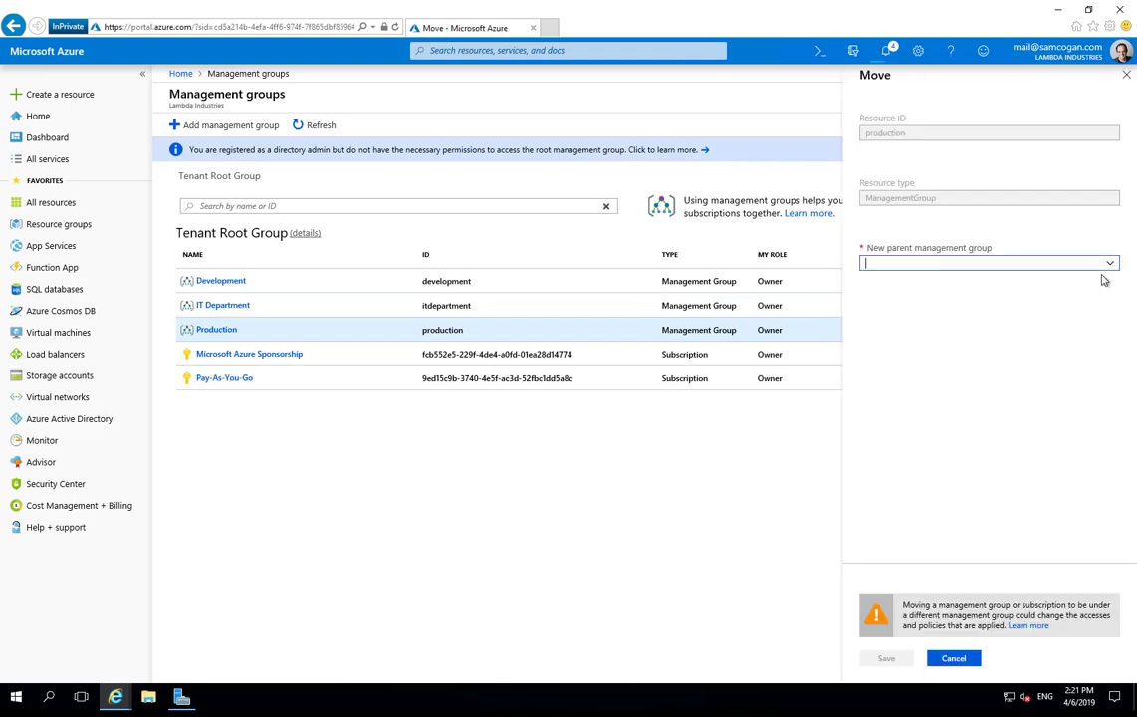
{"action": "left_click", "coordinate": [1105, 263]}
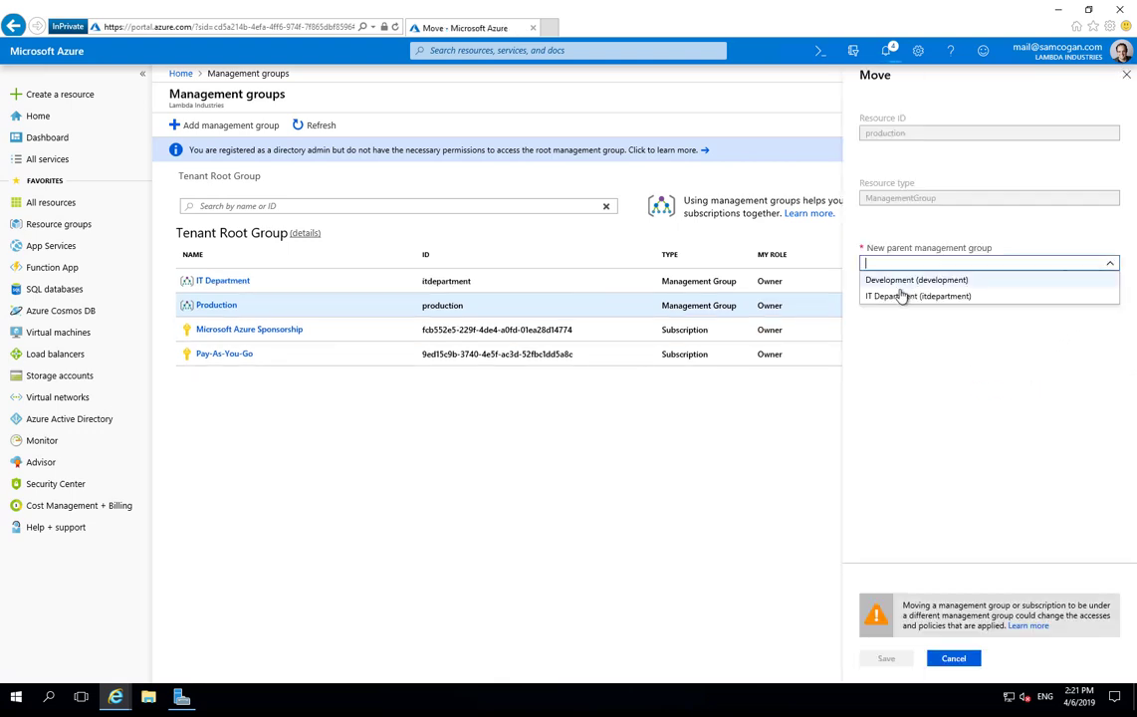
{"action": "left_click", "coordinate": [908, 297]}
{"action": "left_click", "coordinate": [886, 658]}
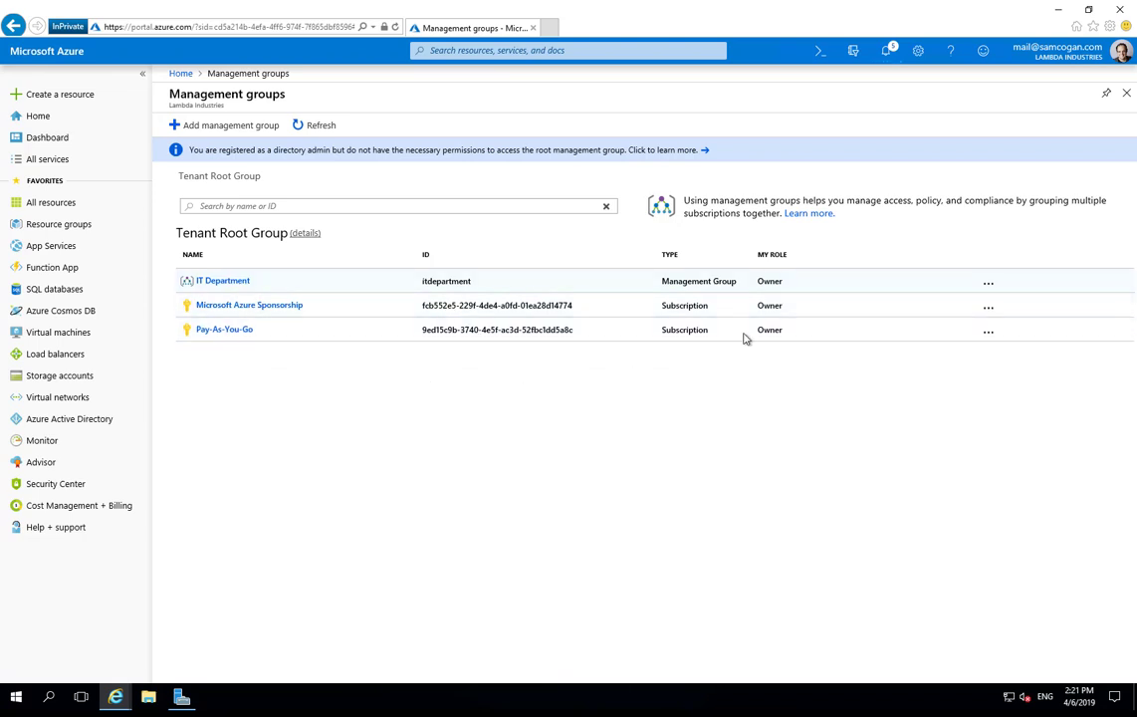
Move the Microsoft Azure Sponsorship subscription into the Production management group
{"action": "left_click", "coordinate": [989, 309]}
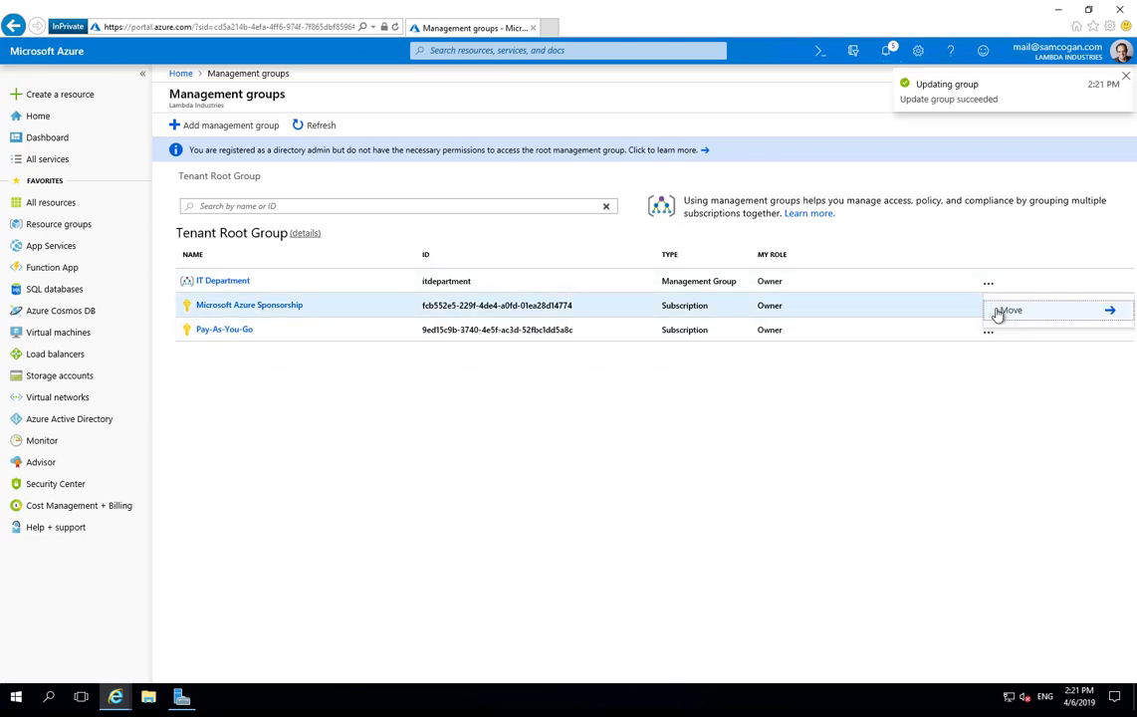
{"action": "left_click", "coordinate": [1030, 312]}
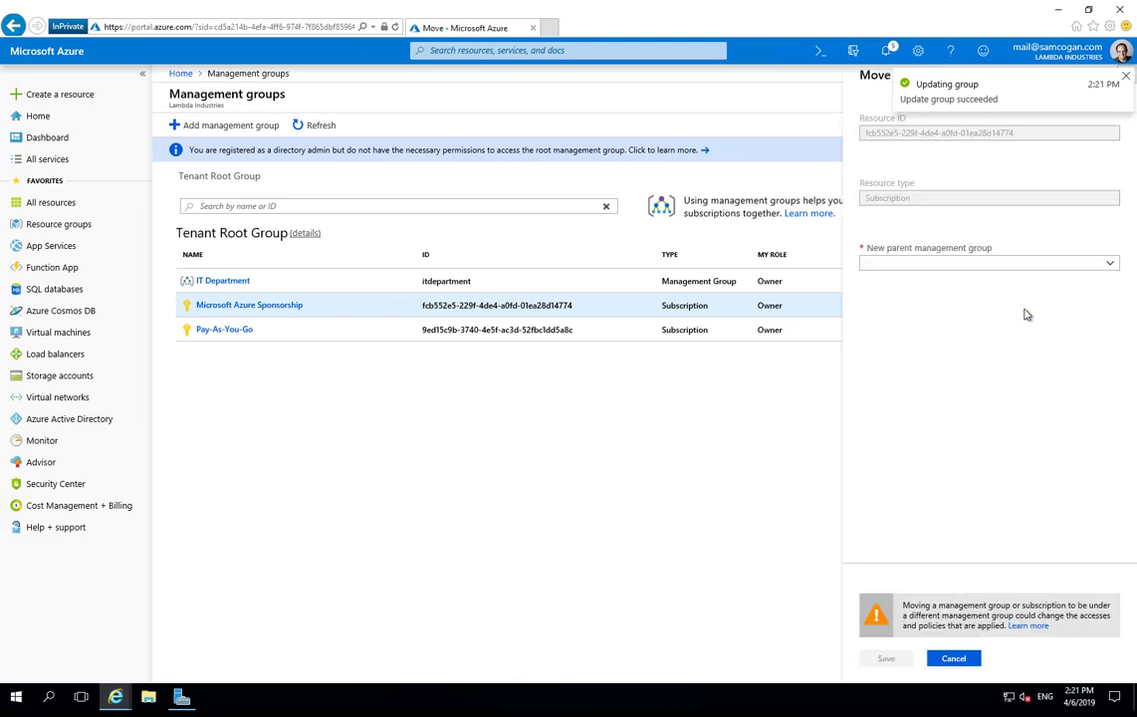
{"action": "left_click", "coordinate": [1112, 263]}
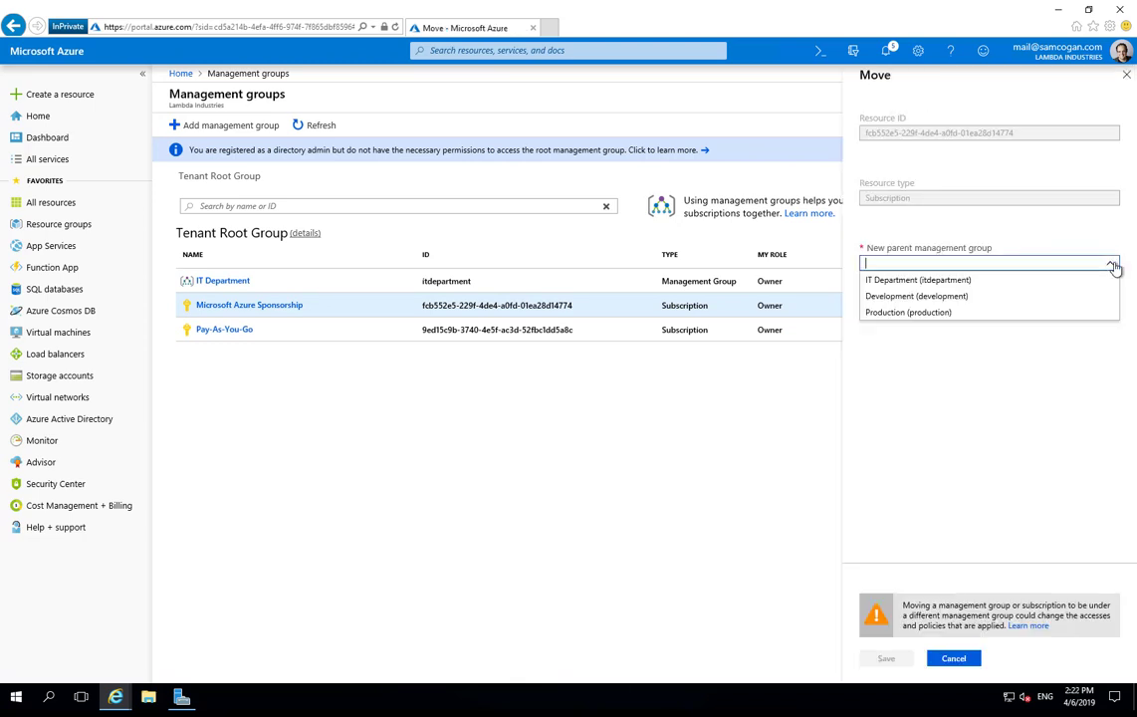
{"action": "left_click", "coordinate": [896, 312]}
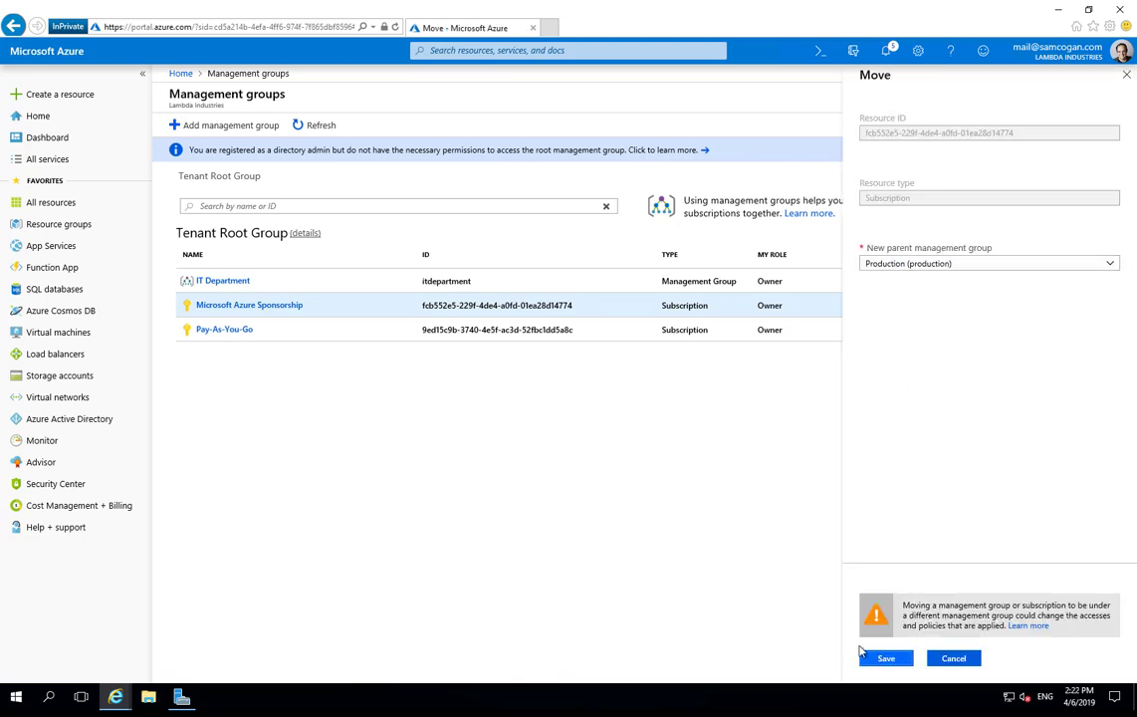
{"action": "left_click", "coordinate": [886, 658]}
Move the Pay-As-You-Go subscription into the Development management group
{"action": "left_click", "coordinate": [985, 337]}
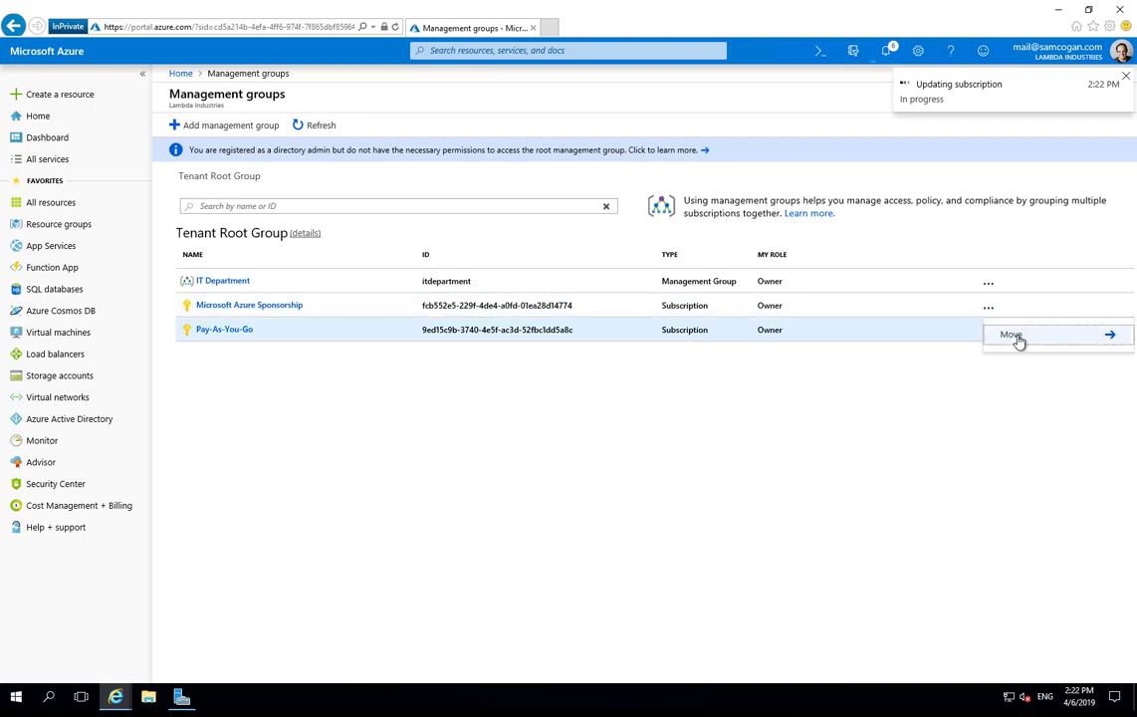
{"action": "left_click", "coordinate": [1019, 335]}
{"action": "left_click", "coordinate": [1107, 264]}
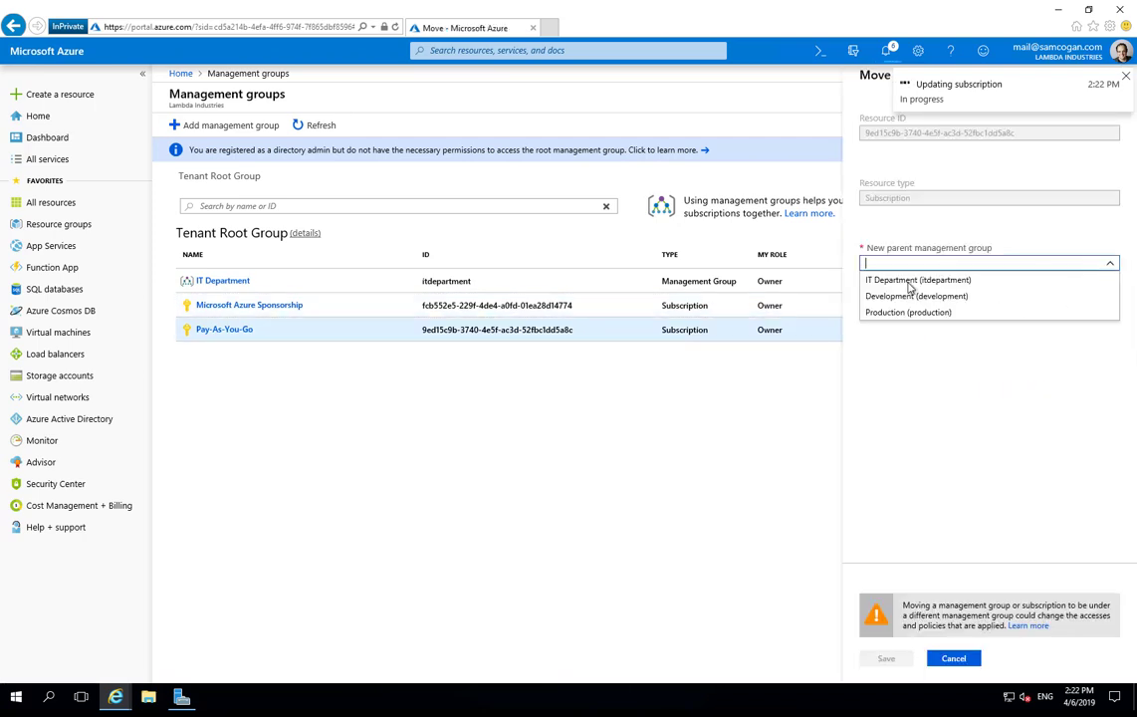
{"action": "left_click", "coordinate": [913, 297]}
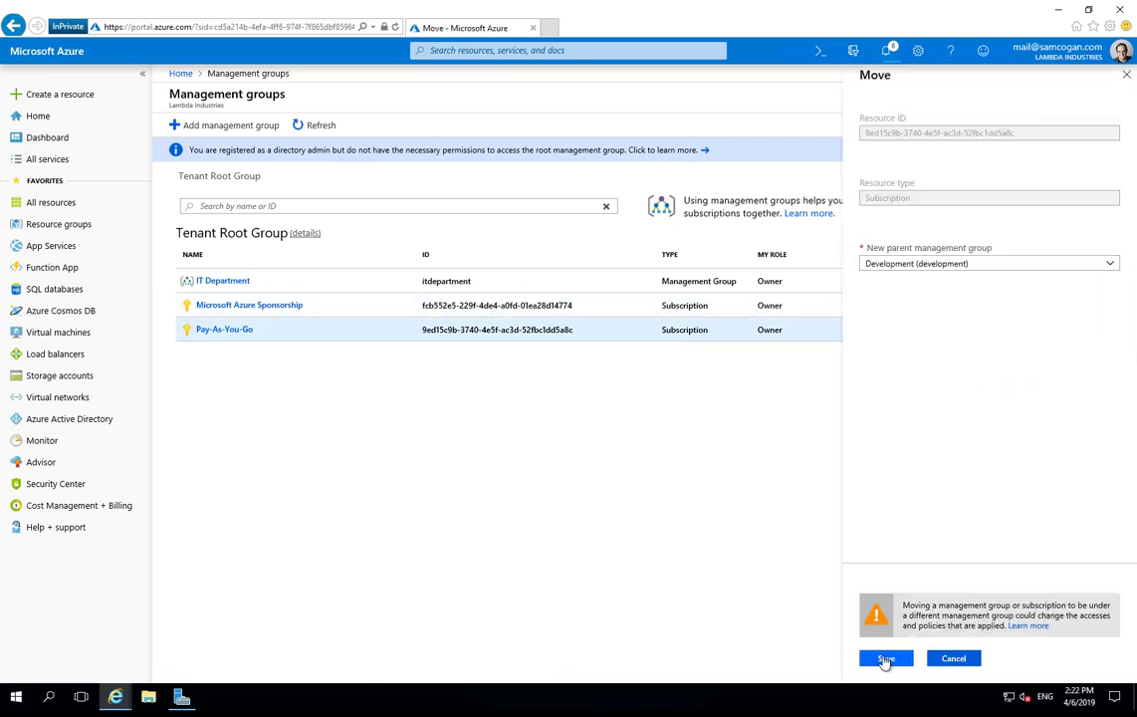
{"action": "left_click", "coordinate": [886, 658]}
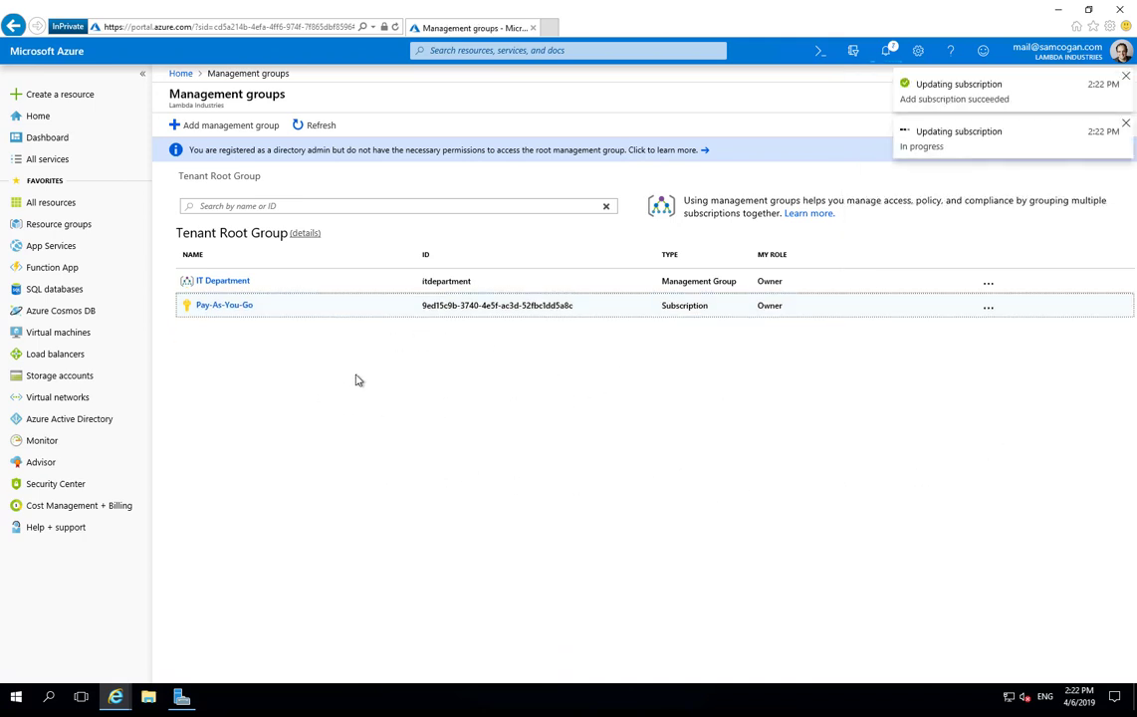
Examine the contents of the IT Department group and its Production child group, and return to the IT Department level
{"action": "left_click", "coordinate": [223, 283]}
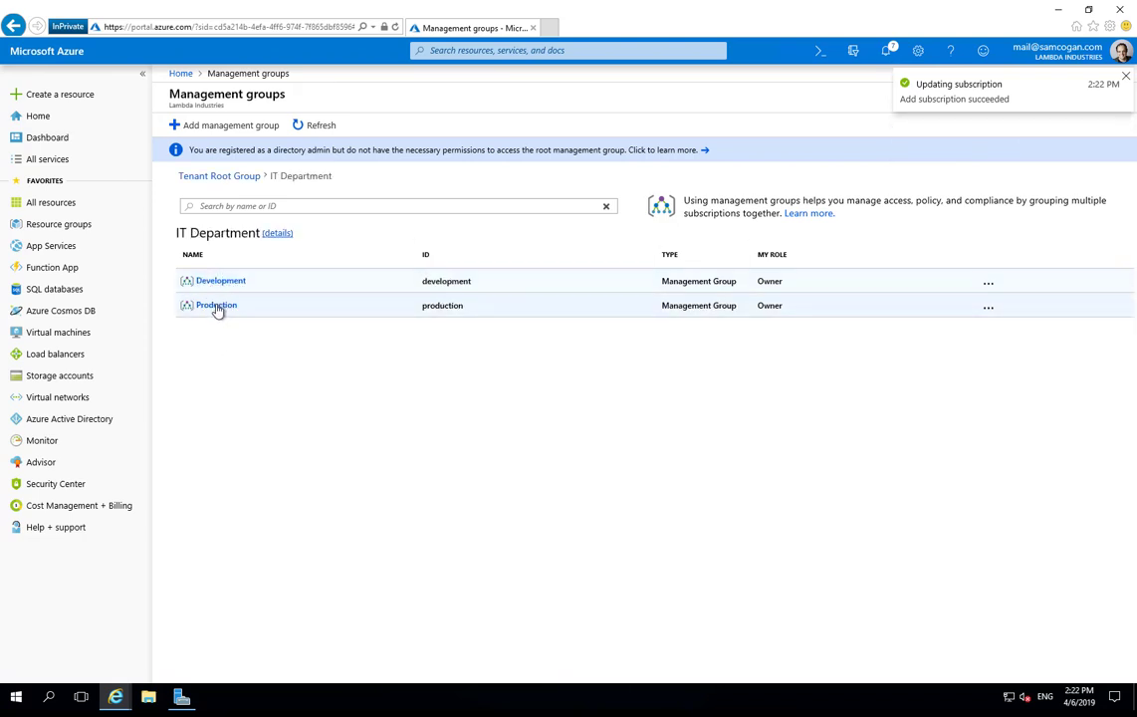
{"action": "left_click", "coordinate": [217, 307]}
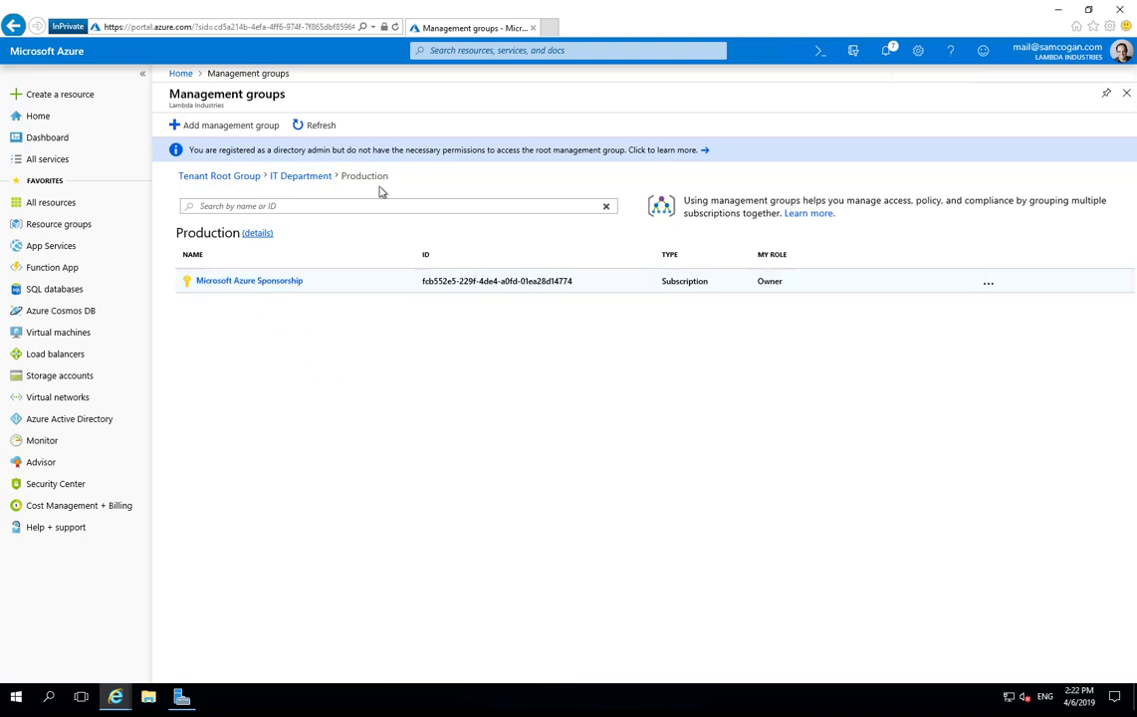
{"action": "left_click", "coordinate": [288, 178]}
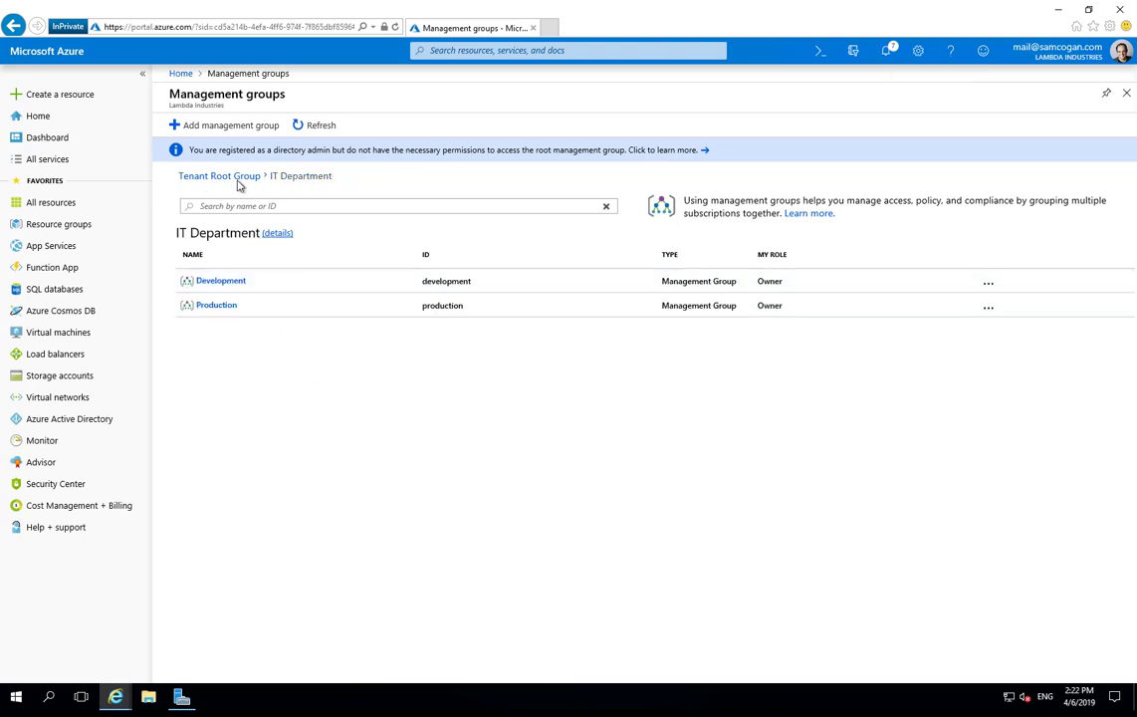
Check the refreshed contents of the Development management group and return to the Tenant Root Group level
{"action": "left_click", "coordinate": [227, 283]}
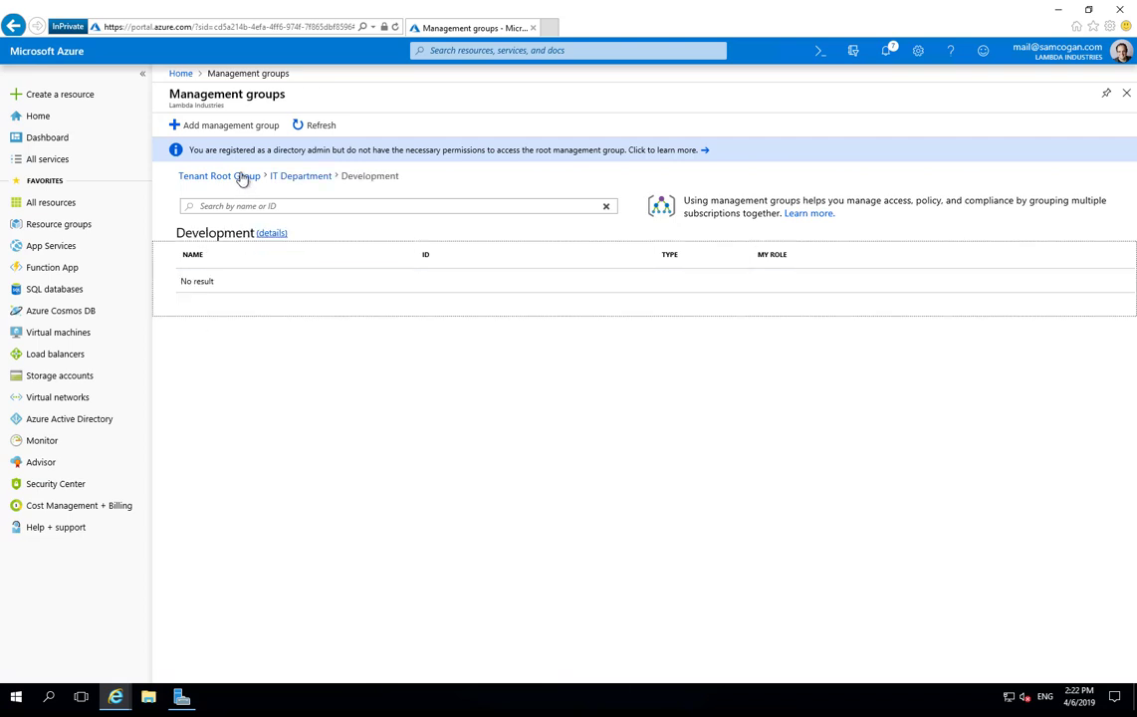
{"action": "left_click", "coordinate": [306, 129]}
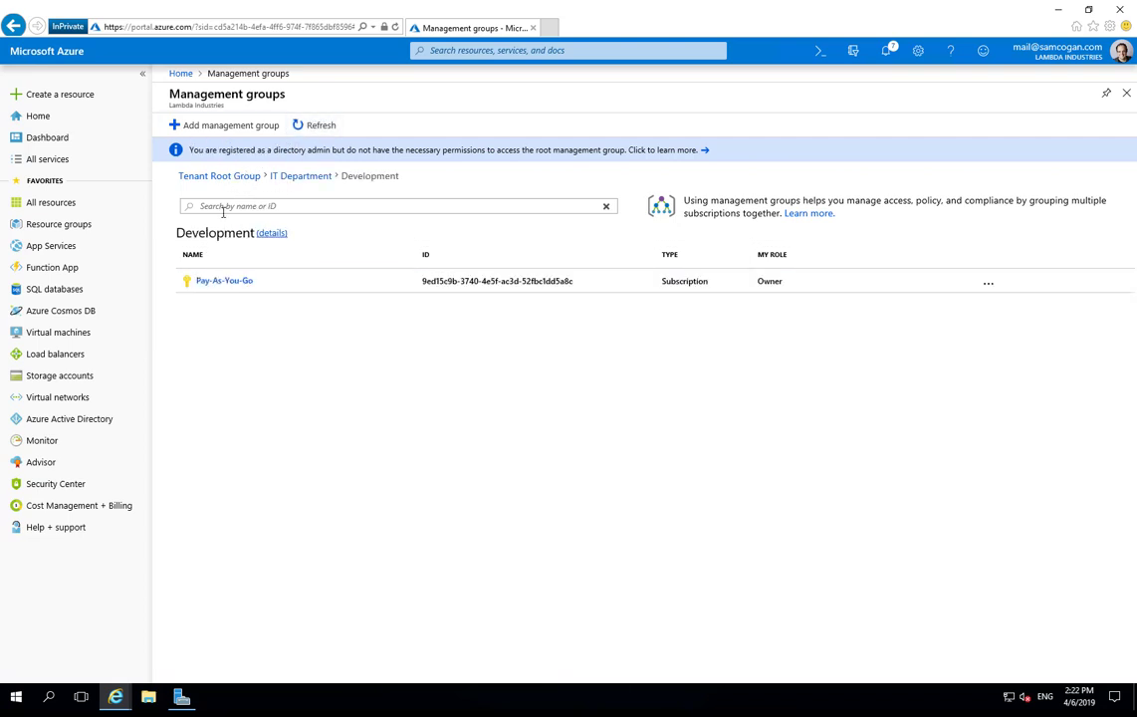
{"action": "left_click", "coordinate": [220, 178]}
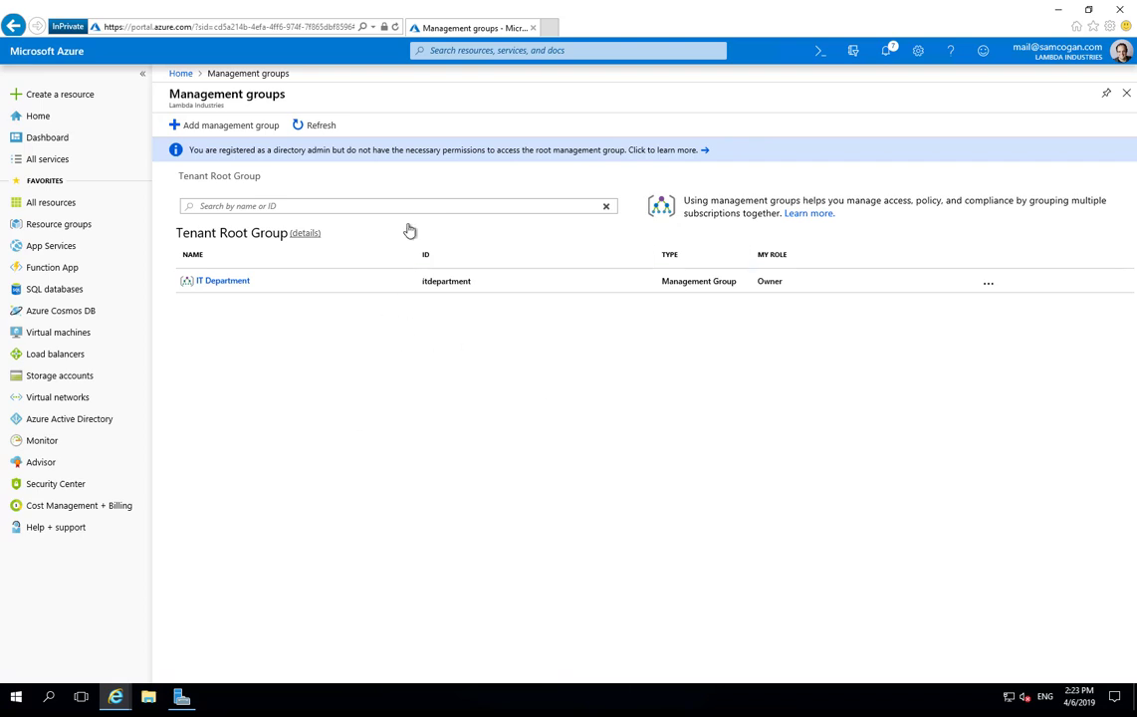
Set access management for Azure resources to Yes in the Azure Active Directory properties and save the change
{"action": "left_click", "coordinate": [81, 421]}
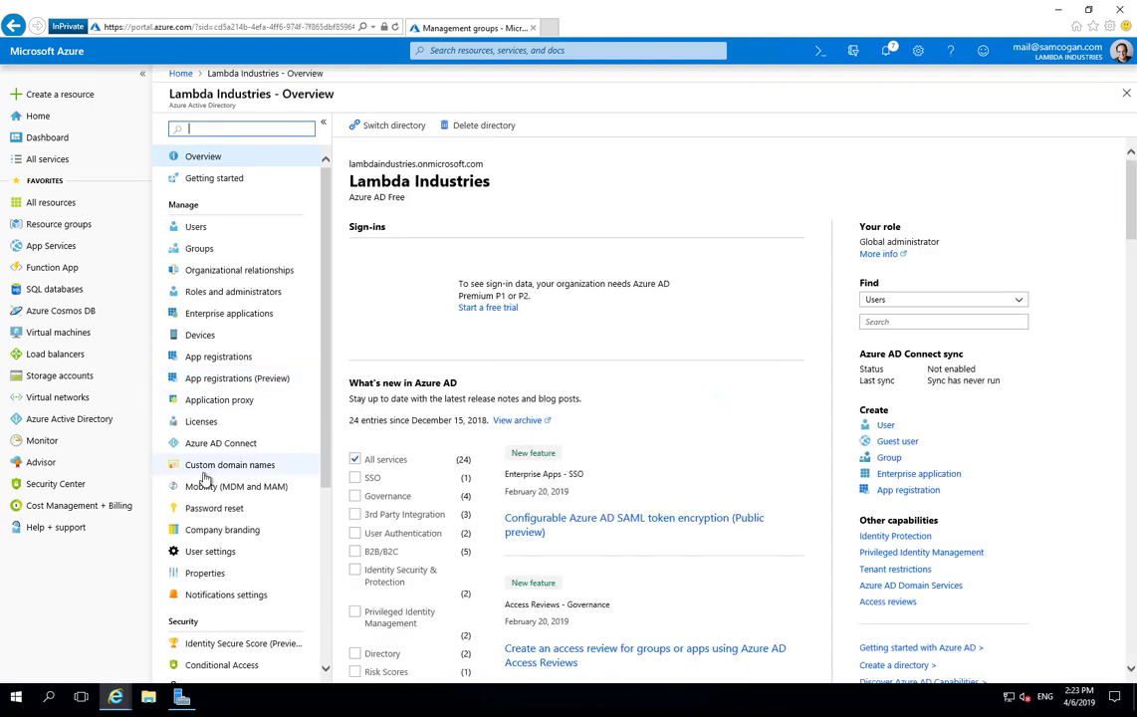
{"action": "left_click", "coordinate": [204, 572]}
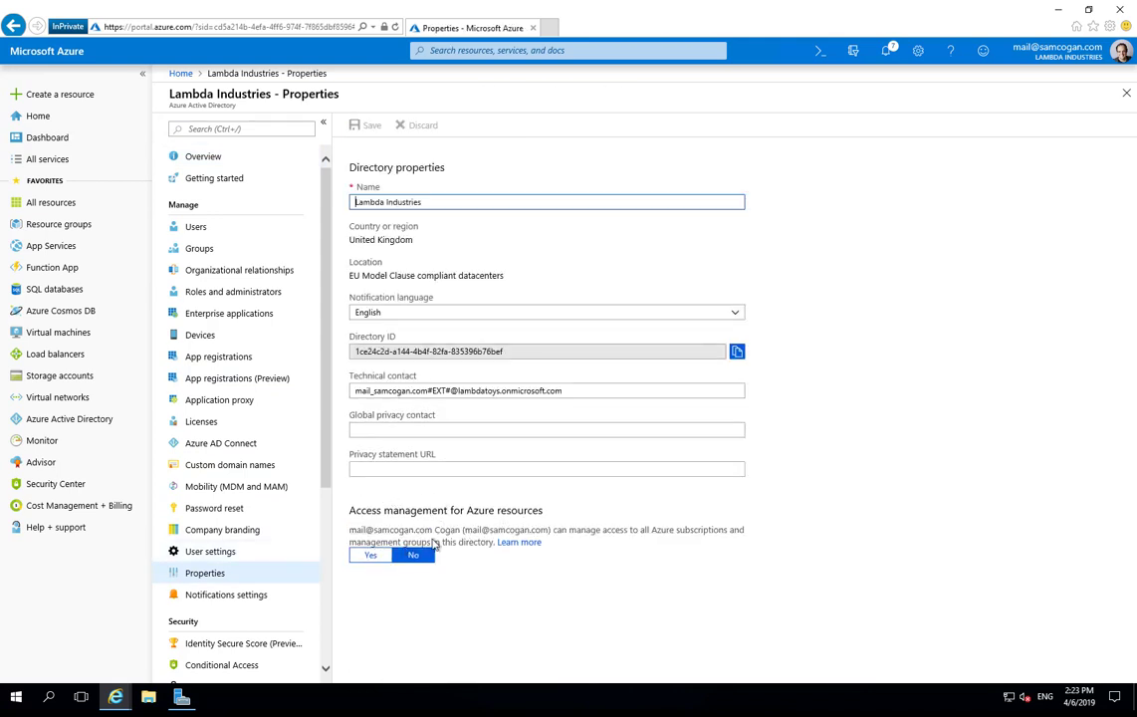
{"action": "left_click", "coordinate": [368, 556]}
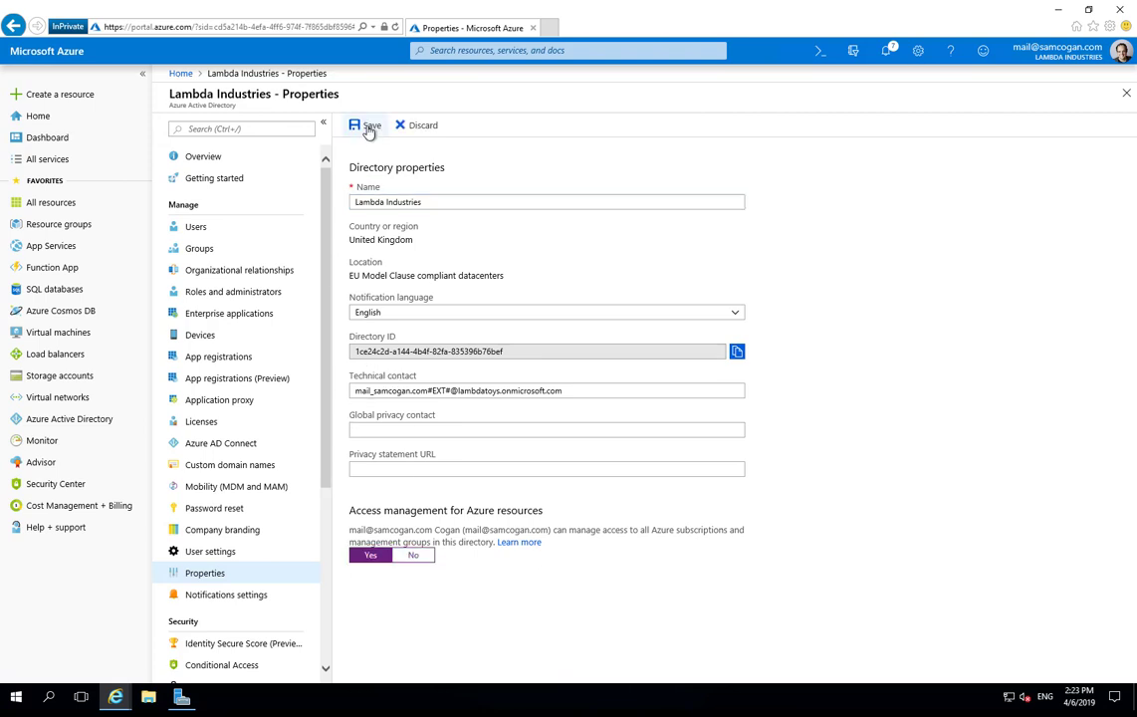
{"action": "left_click", "coordinate": [370, 127]}
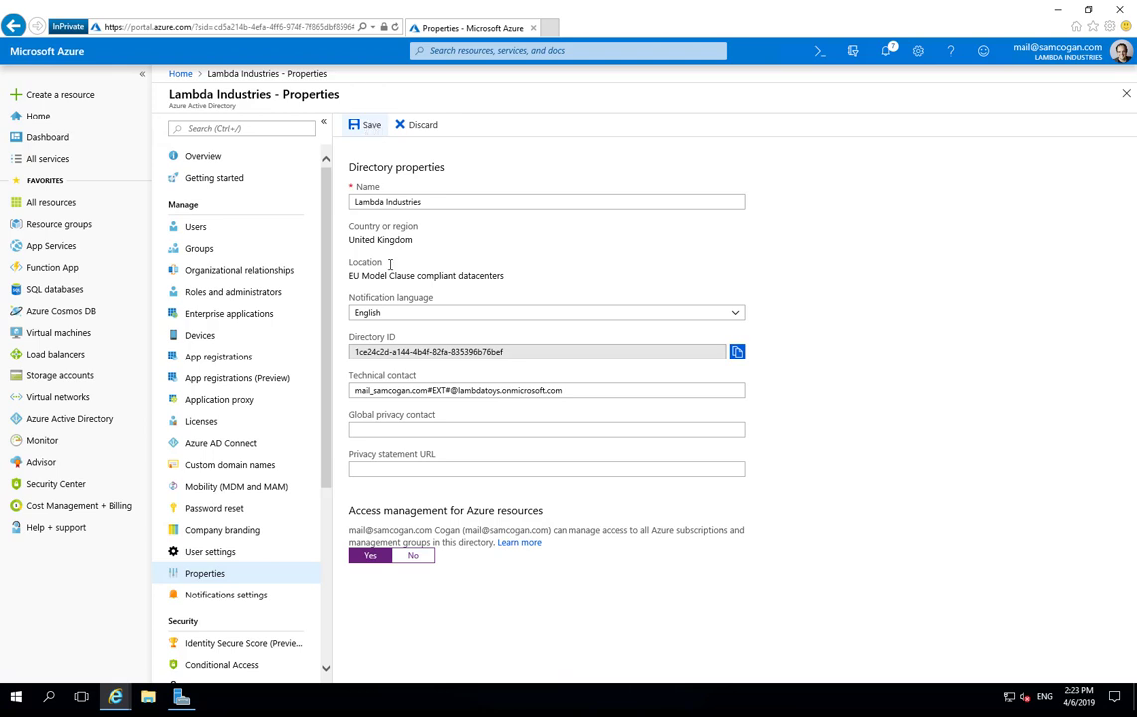
{"action": "left_click", "coordinate": [366, 127]}
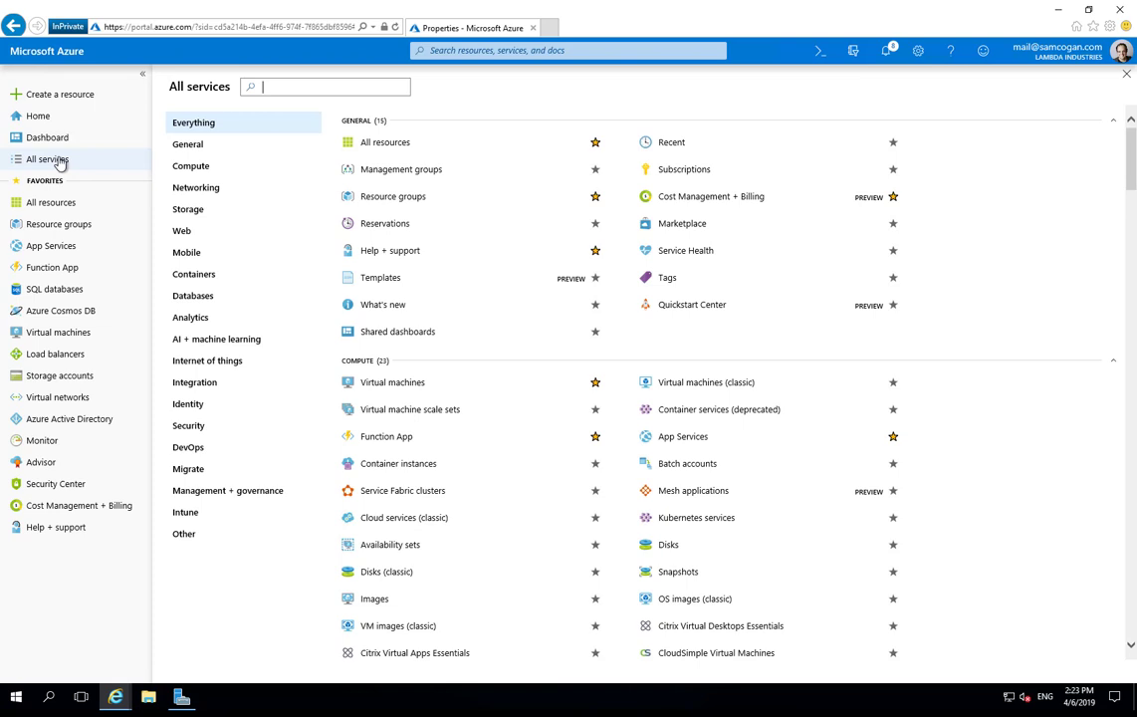
Open the Tenant Root Group's details from the management groups list and show its role assignments
{"action": "left_click", "coordinate": [423, 170]}
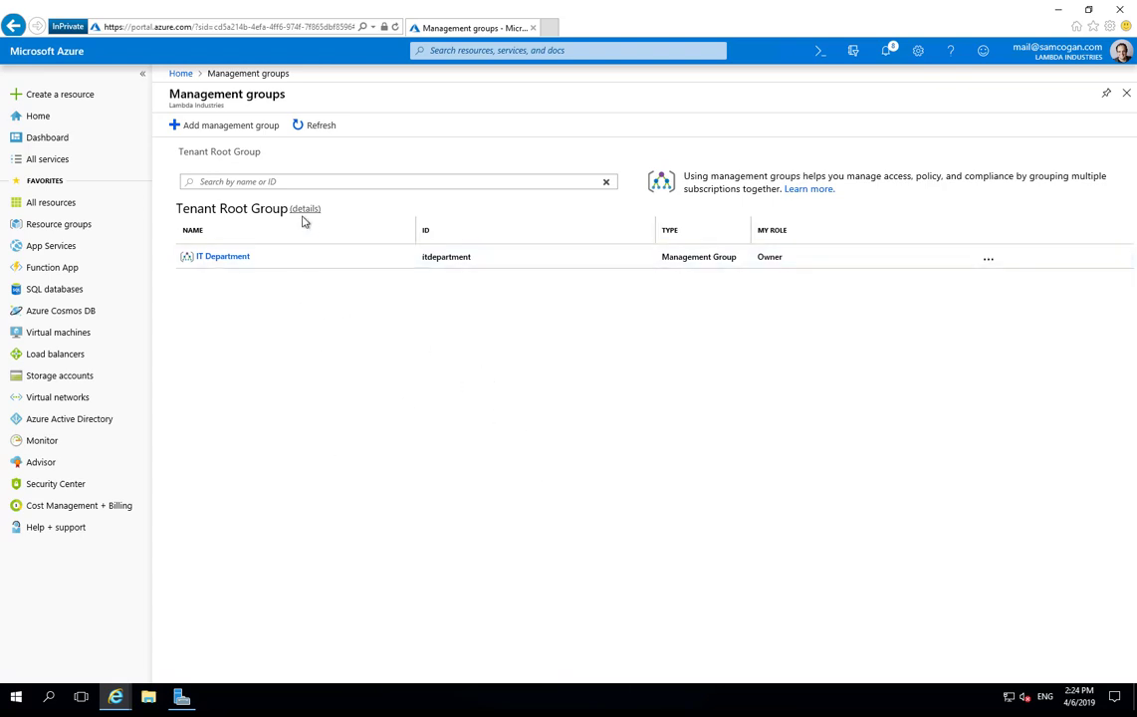
{"action": "mouse_move", "coordinate": [303, 210]}
{"action": "left_click", "coordinate": [299, 126]}
{"action": "left_click", "coordinate": [303, 211]}
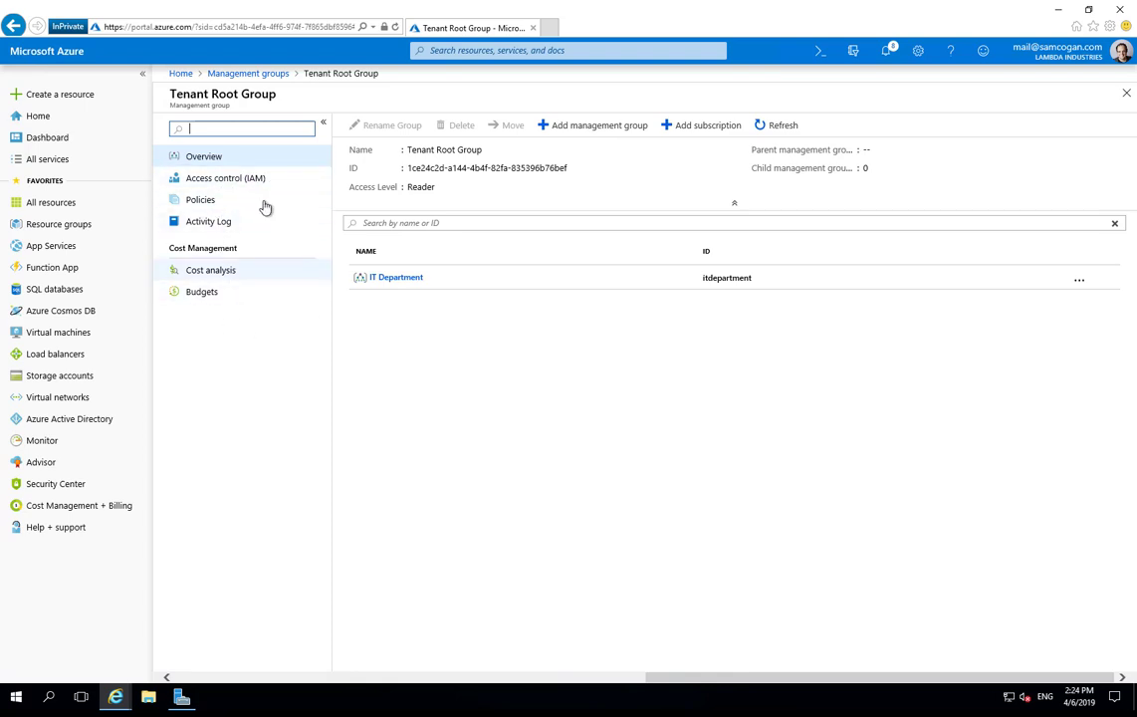
{"action": "left_click", "coordinate": [245, 177]}
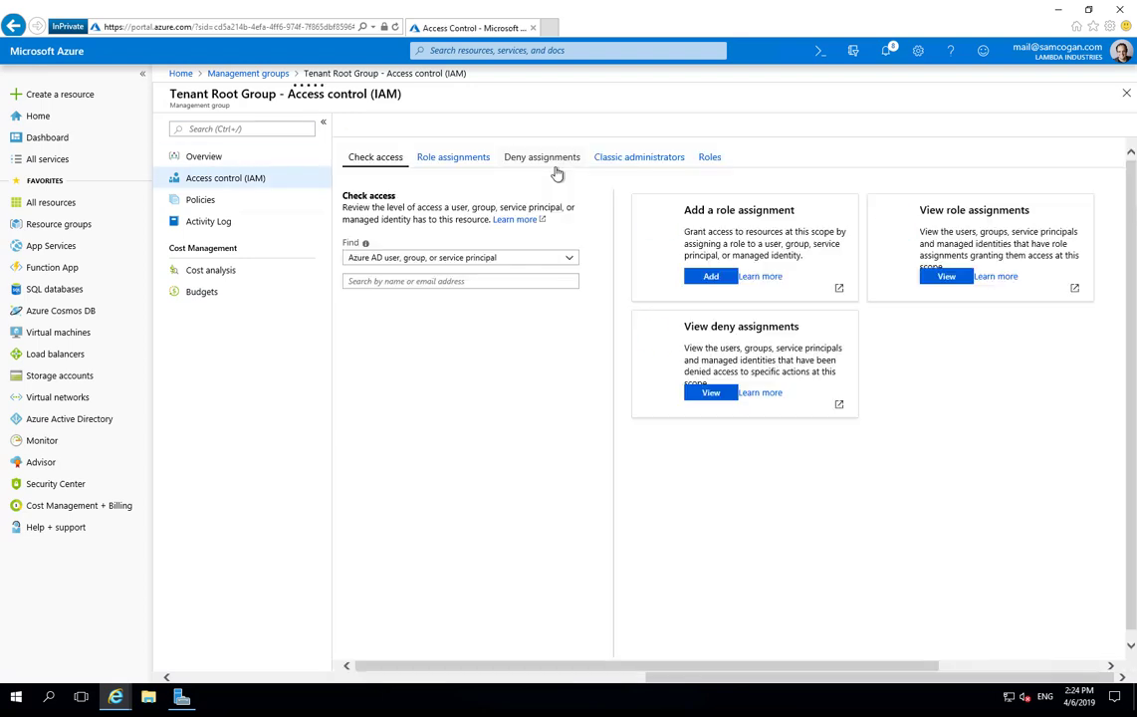
{"action": "left_click", "coordinate": [456, 158]}
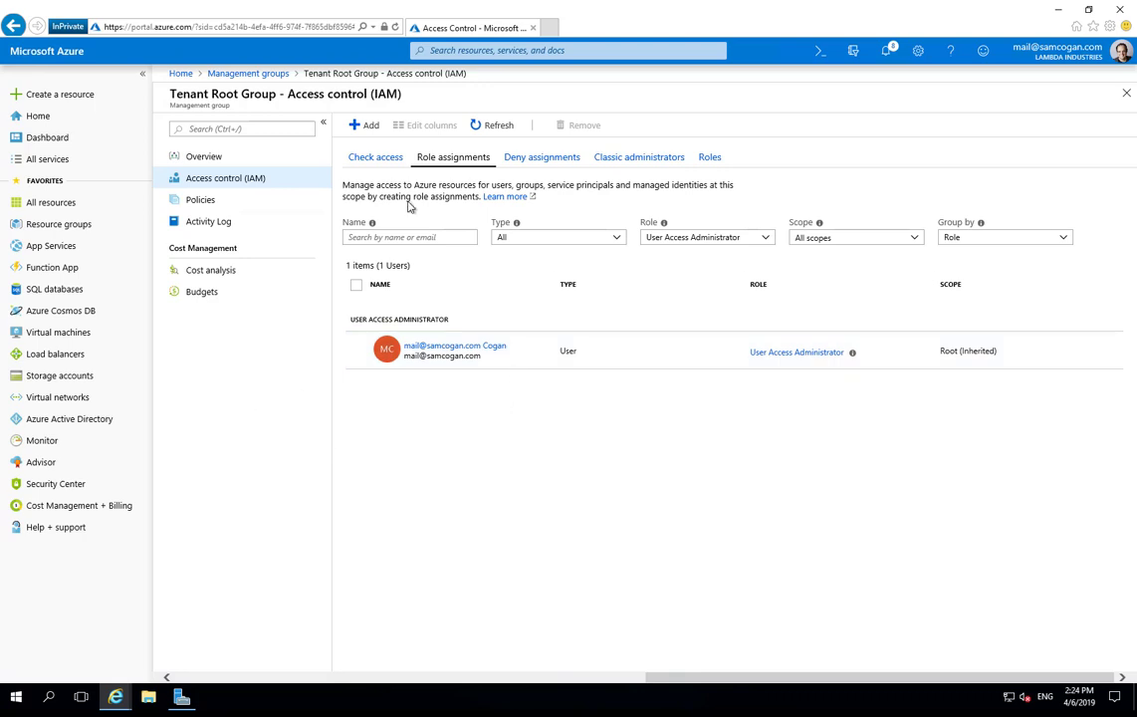
Add a role assignment on the Tenant Root Group that gives the CompanyAdmins group the Owner role
{"action": "left_click", "coordinate": [361, 126]}
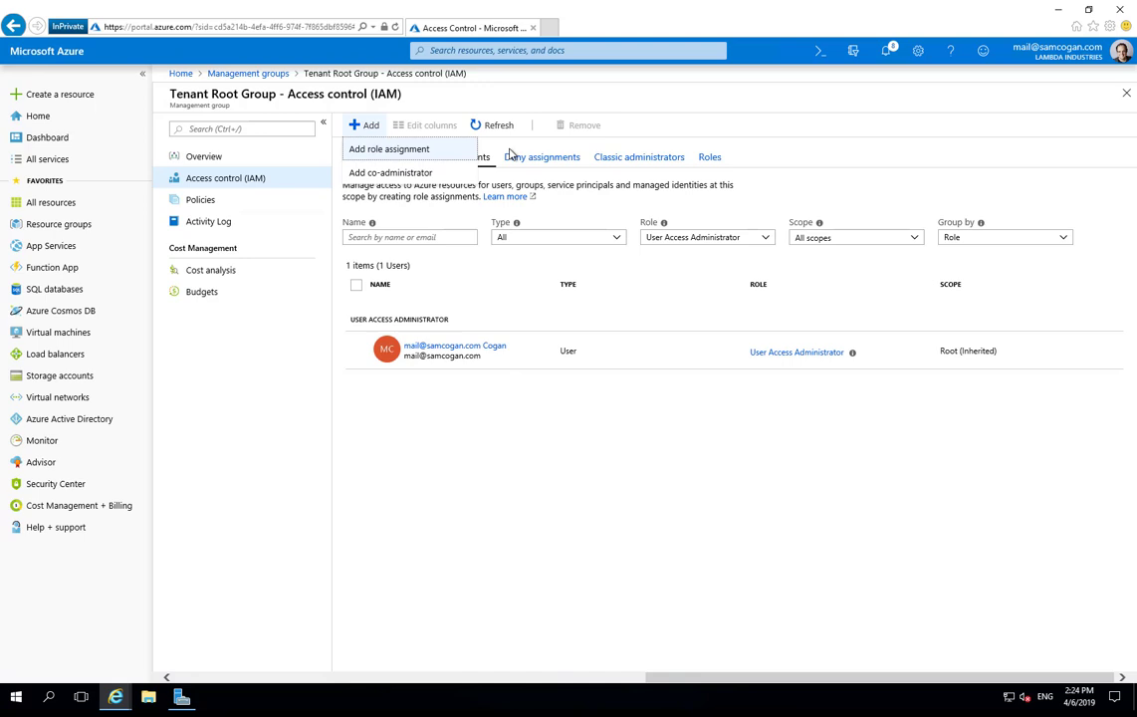
{"action": "left_click", "coordinate": [398, 150]}
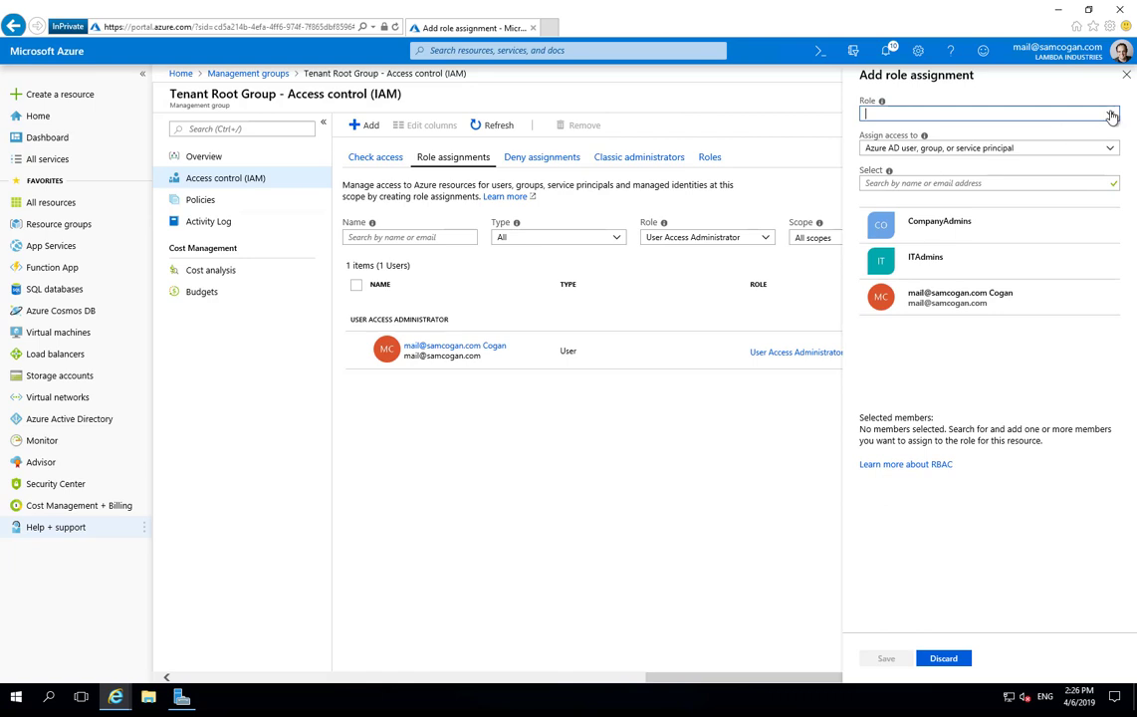
{"action": "left_click", "coordinate": [1110, 116]}
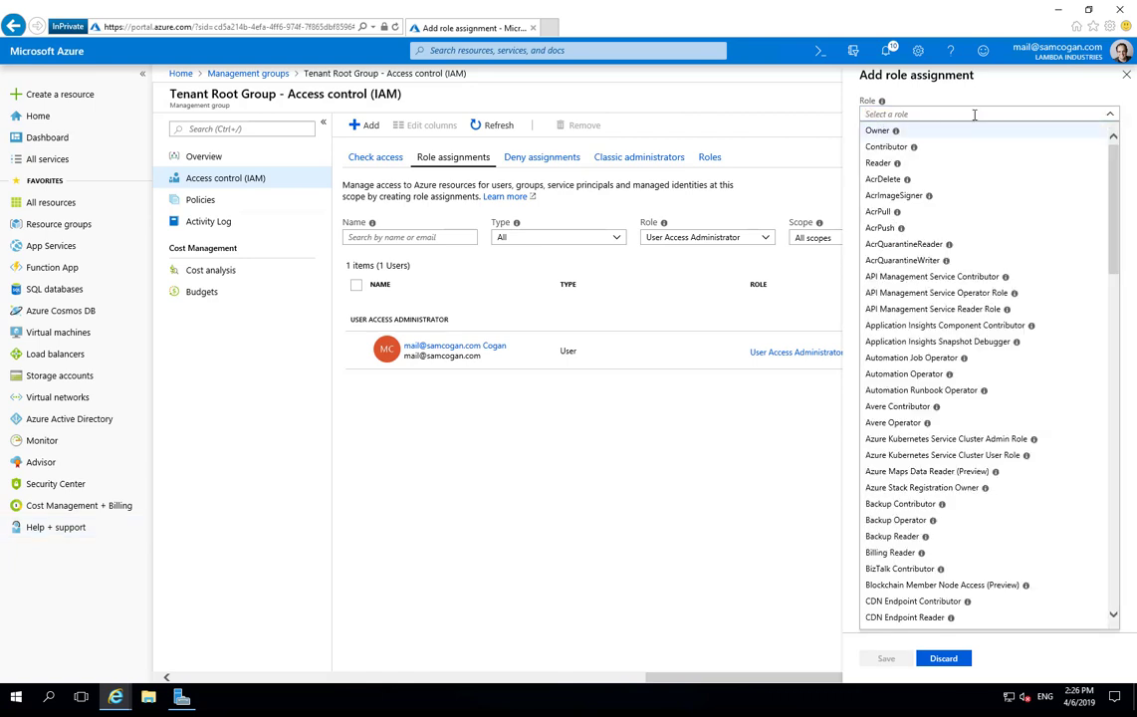
{"action": "left_click", "coordinate": [878, 130]}
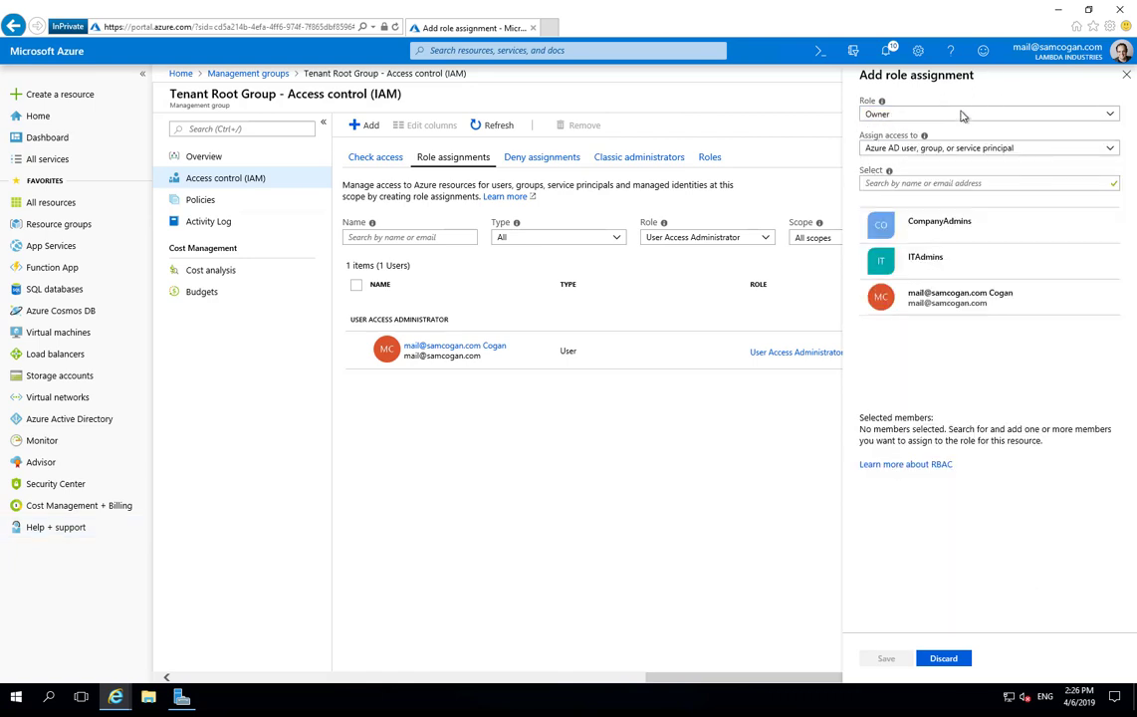
{"action": "left_click", "coordinate": [941, 228]}
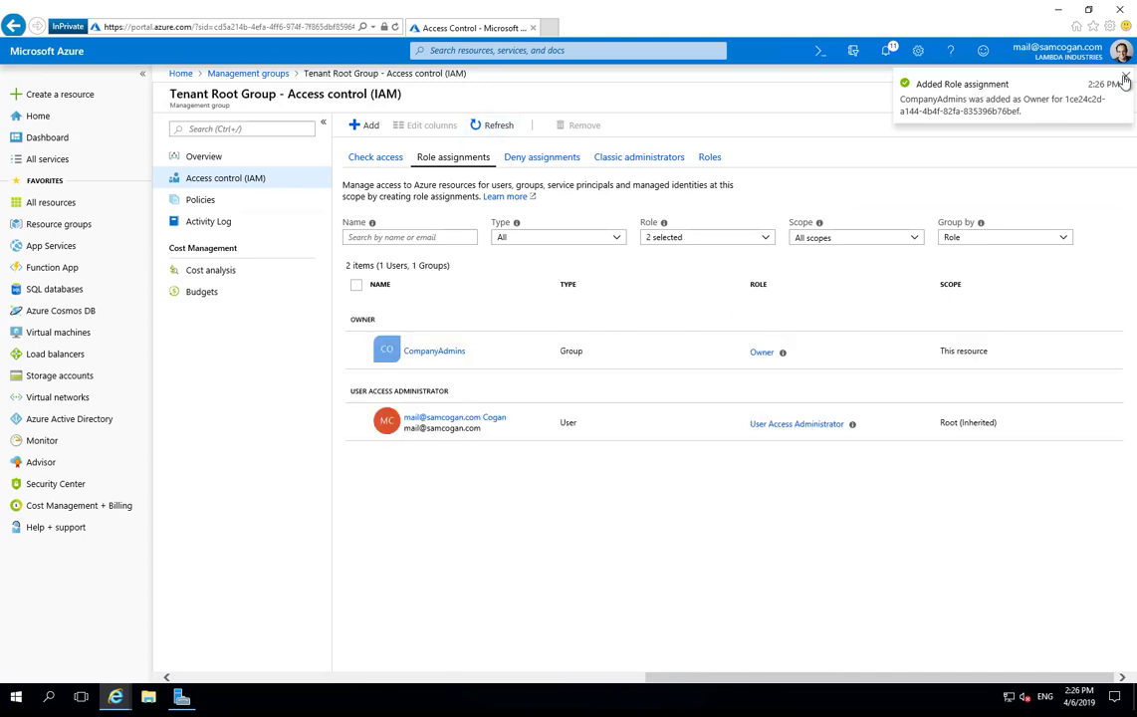
Examine the role assignments inherited by the Pay-As-You-Go subscription and close its access control page
{"action": "left_click", "coordinate": [52, 161]}
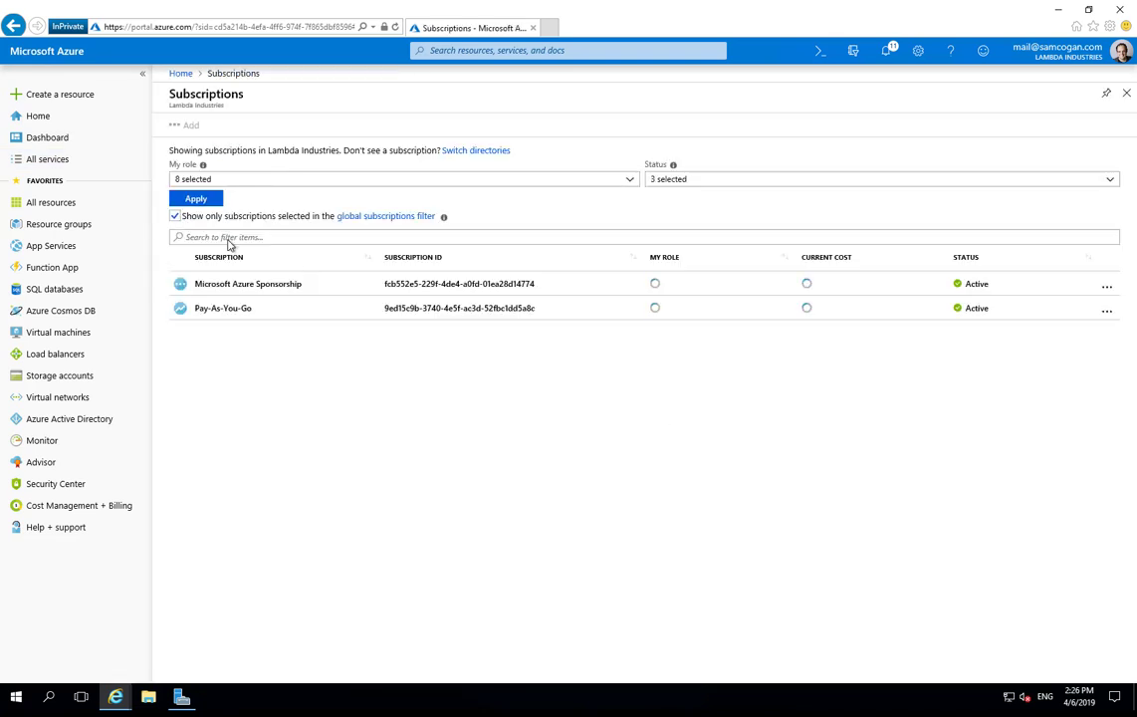
{"action": "left_click", "coordinate": [342, 311]}
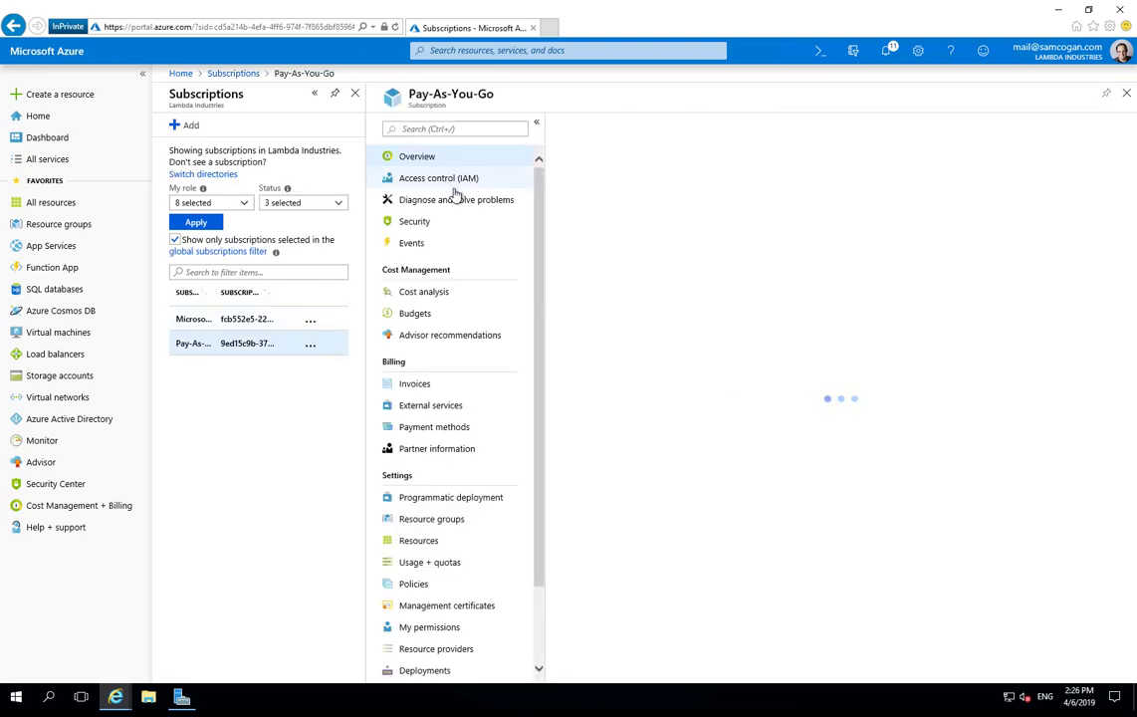
{"action": "left_click", "coordinate": [453, 183]}
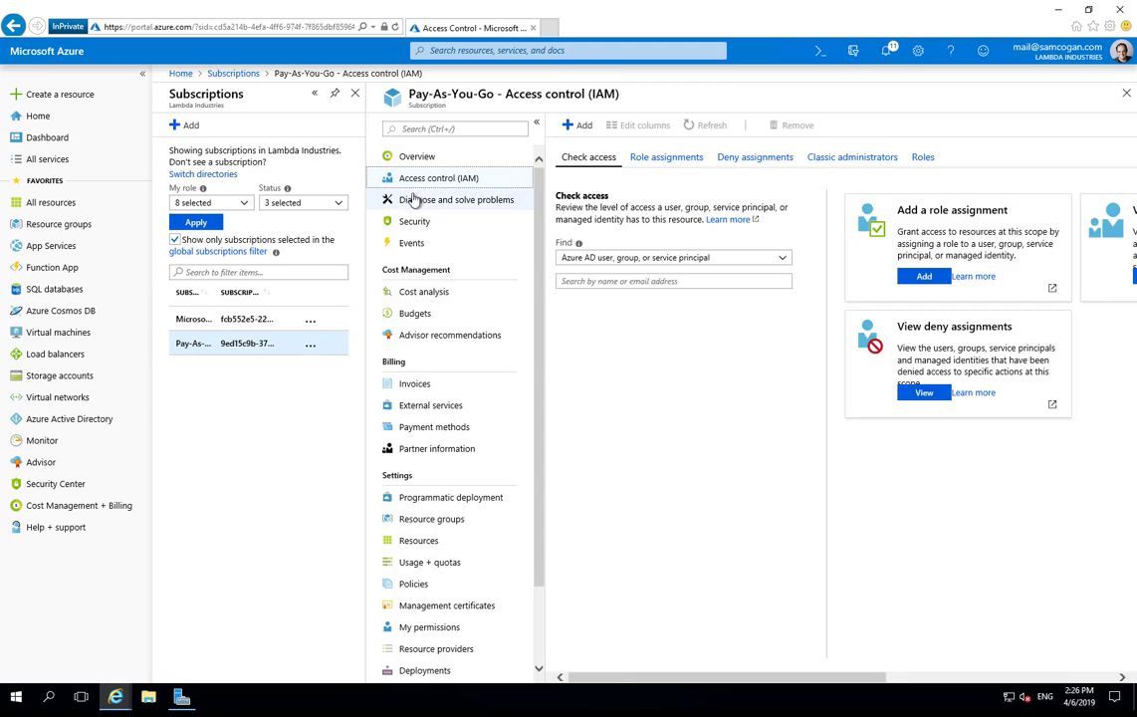
{"action": "left_click", "coordinate": [664, 156]}
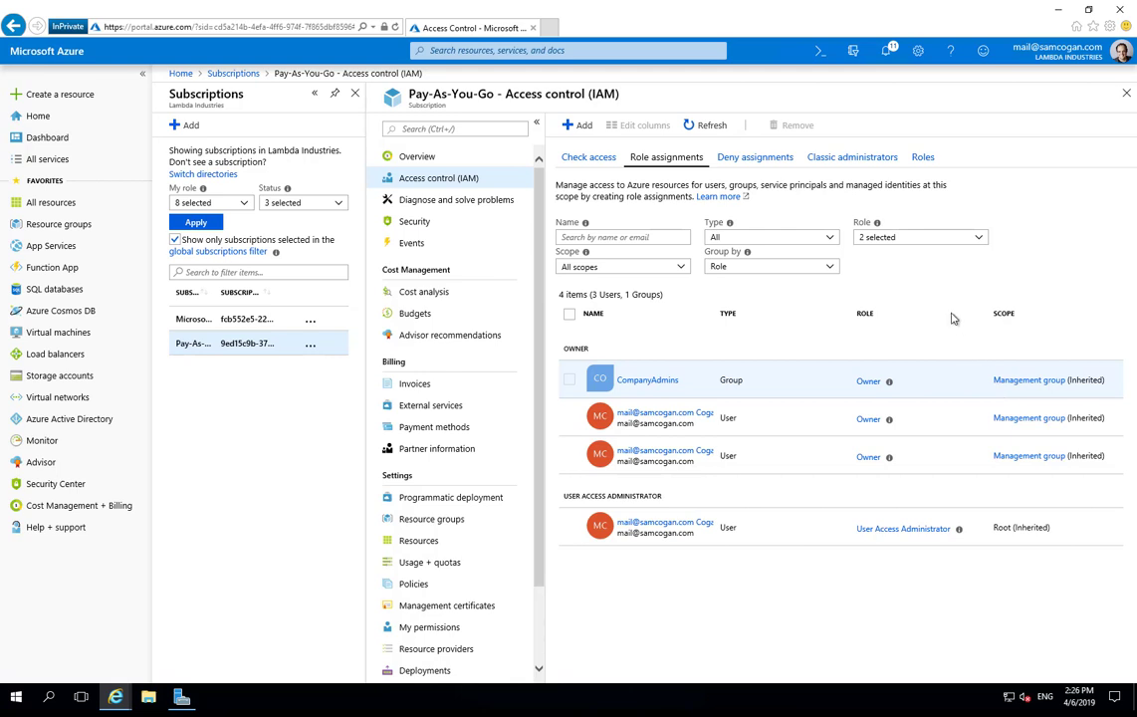
{"action": "left_click", "coordinate": [1126, 93]}
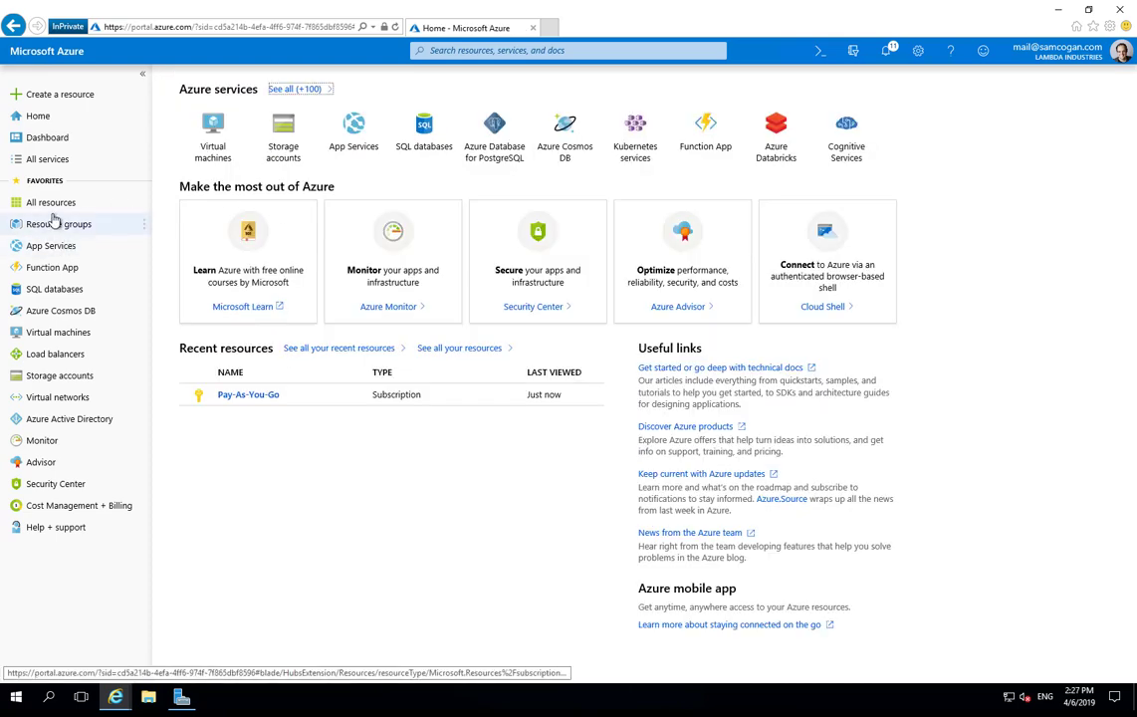
Open the IT Department management group's details and show its policy compliance
{"action": "left_click", "coordinate": [55, 164]}
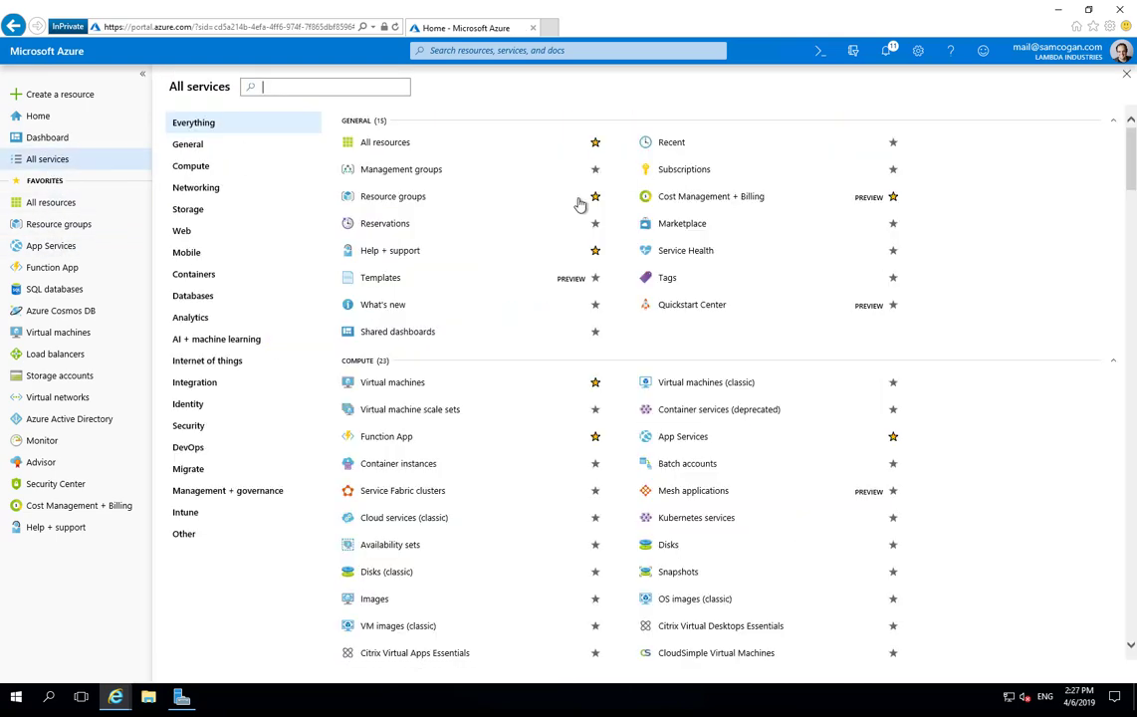
{"action": "left_click", "coordinate": [419, 171]}
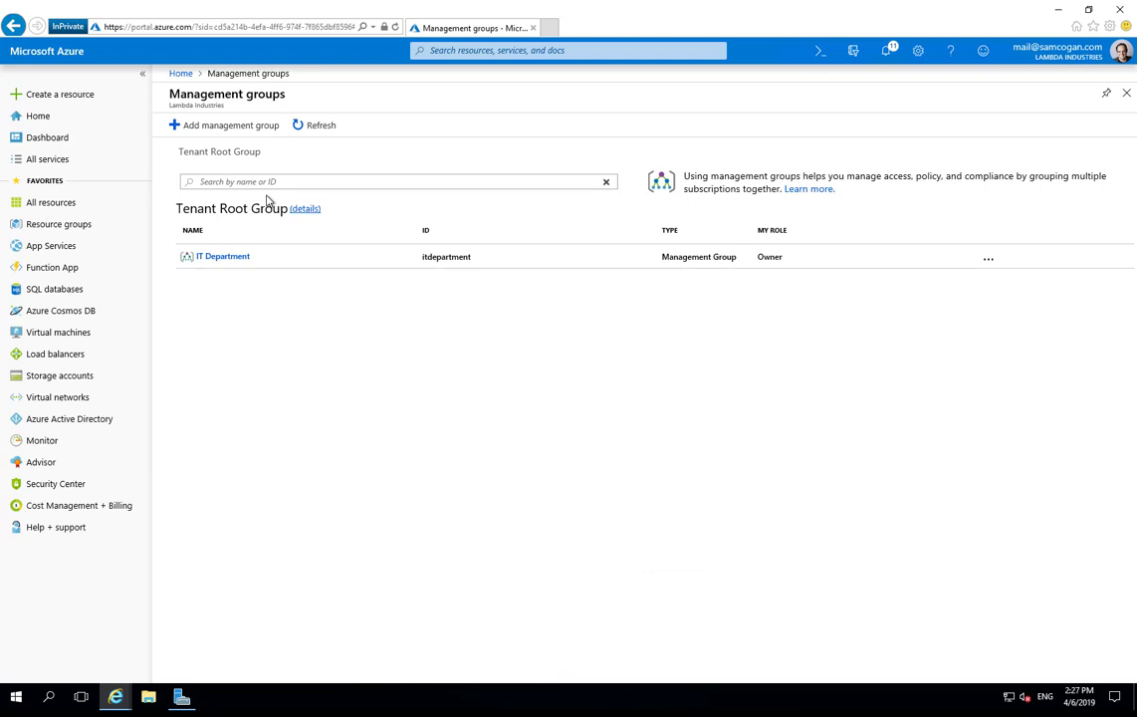
{"action": "left_click", "coordinate": [221, 256]}
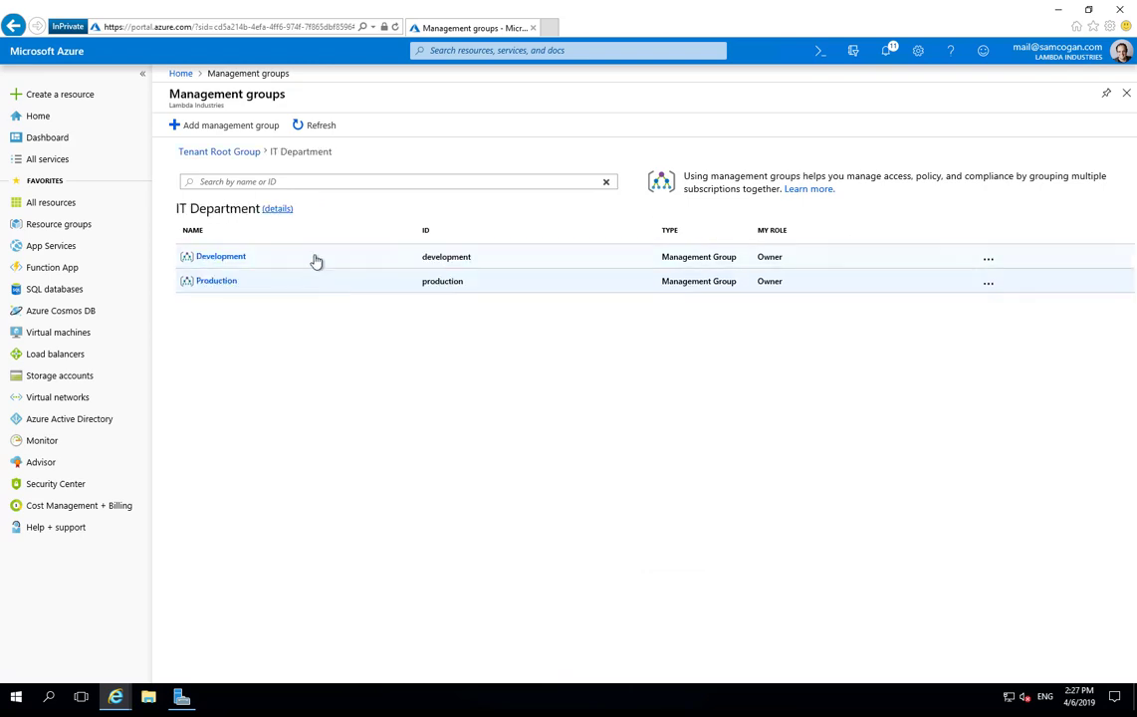
{"action": "left_click", "coordinate": [277, 210]}
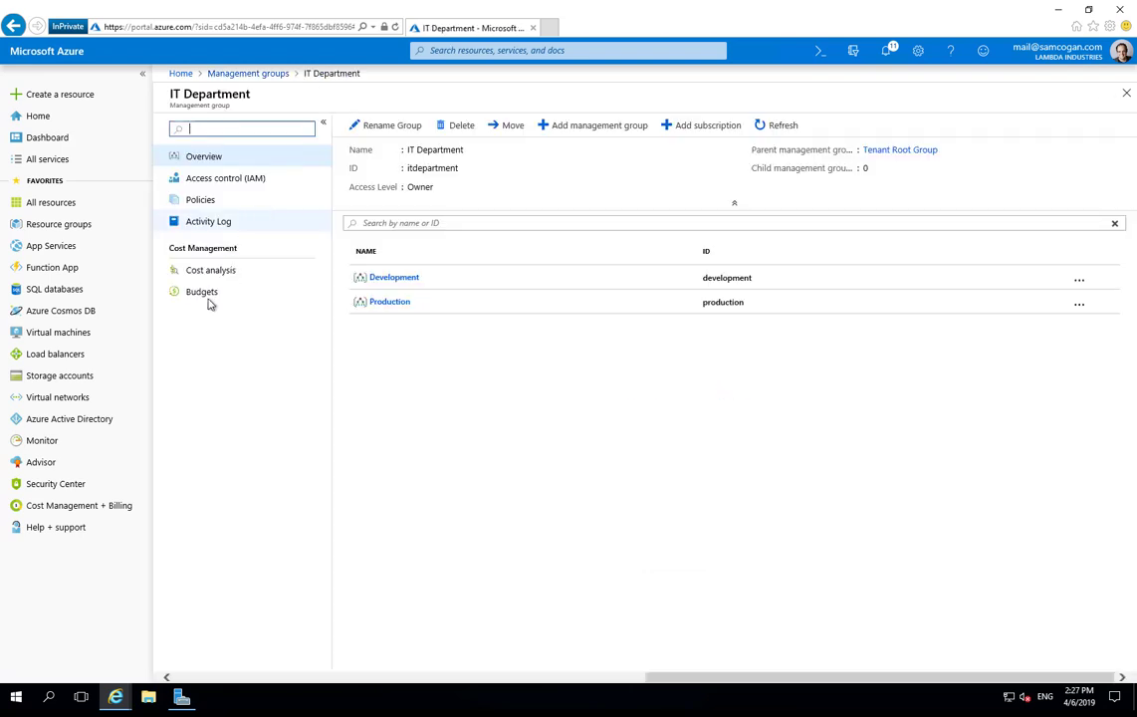
{"action": "left_click", "coordinate": [201, 205]}
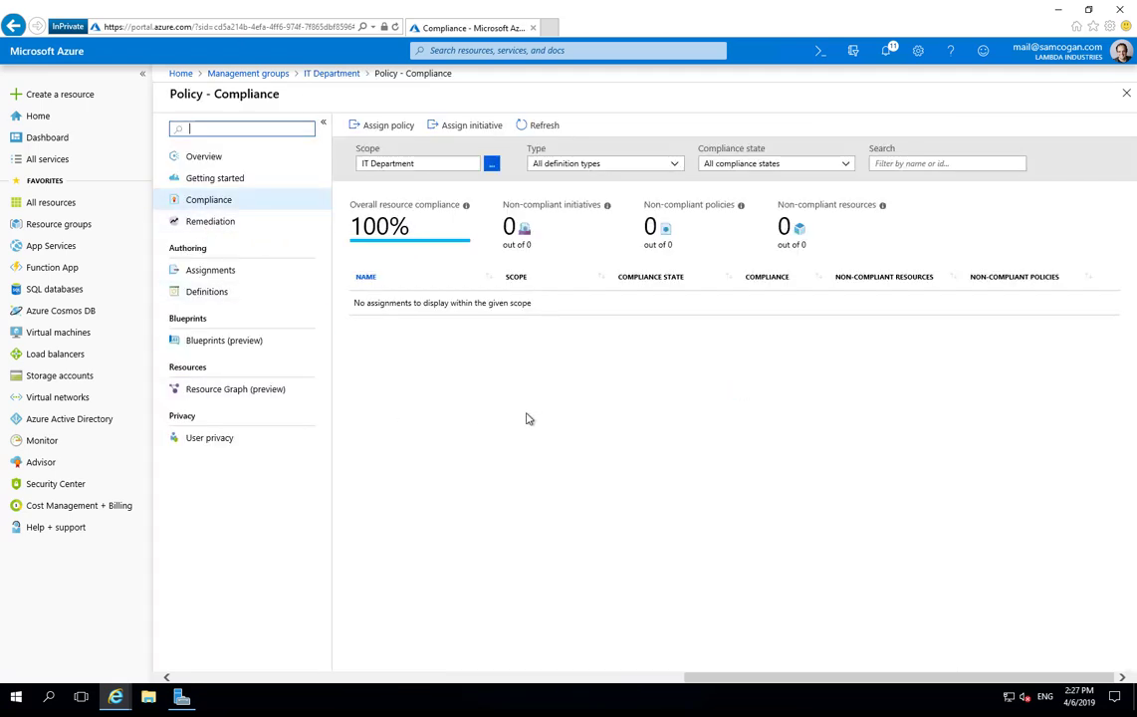
Assign the built-in policy "Audit VMs that do not use managed disks" to the IT Department scope
{"action": "left_click", "coordinate": [388, 124]}
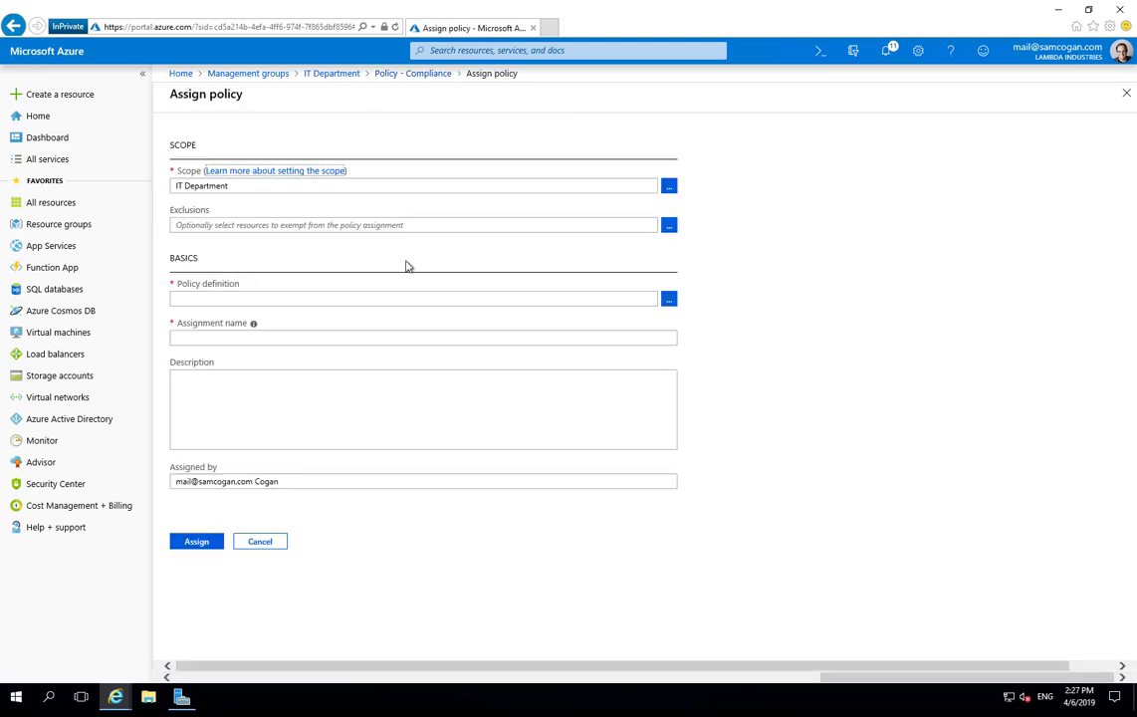
{"action": "left_click", "coordinate": [670, 300]}
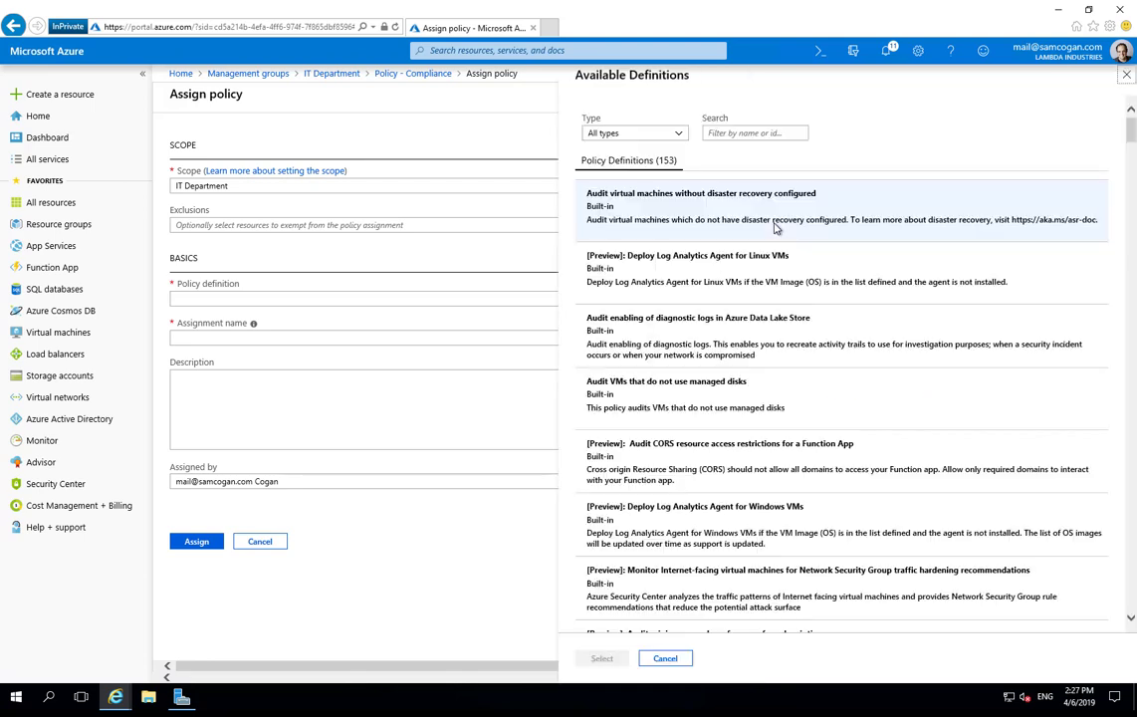
{"action": "scroll", "coordinate": [777, 228], "scroll_direction": "down", "scroll_amount": 1}
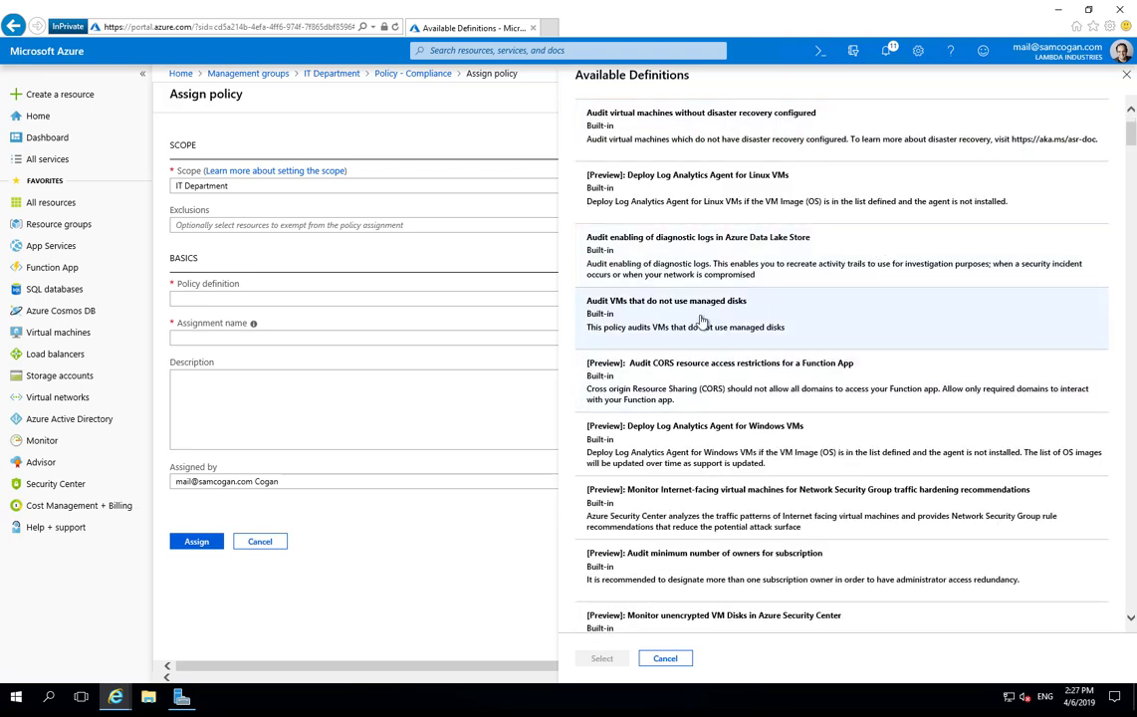
{"action": "left_click", "coordinate": [755, 307]}
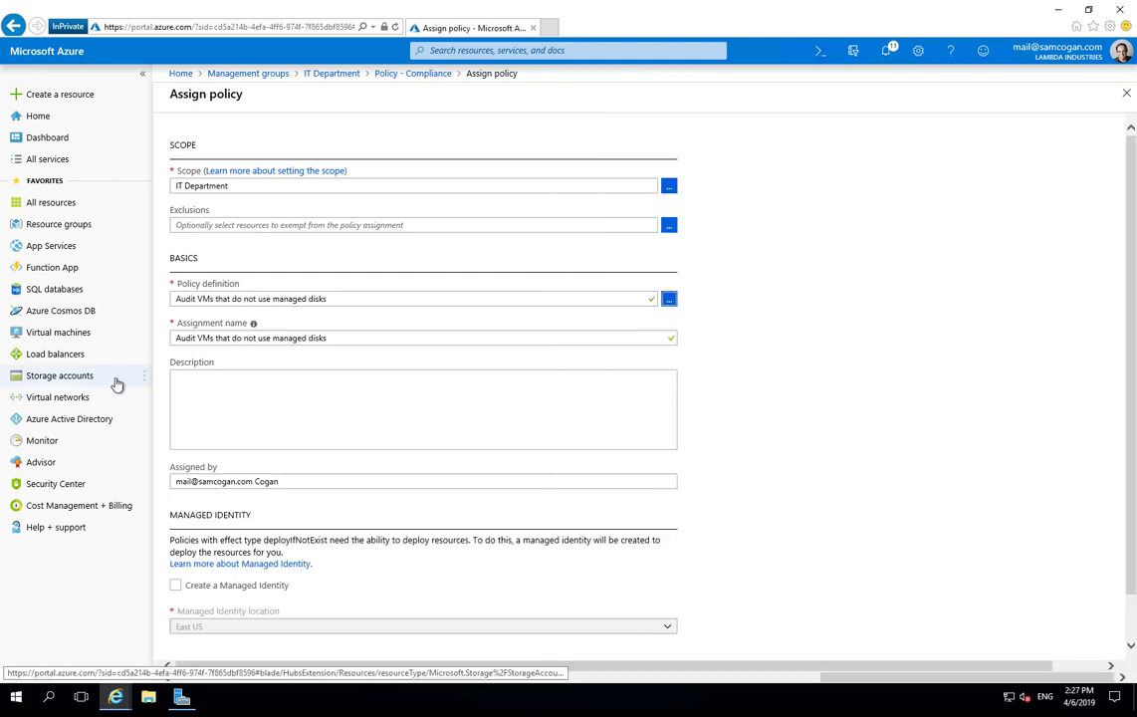
{"action": "scroll", "coordinate": [295, 554], "scroll_direction": "down", "scroll_amount": 2}
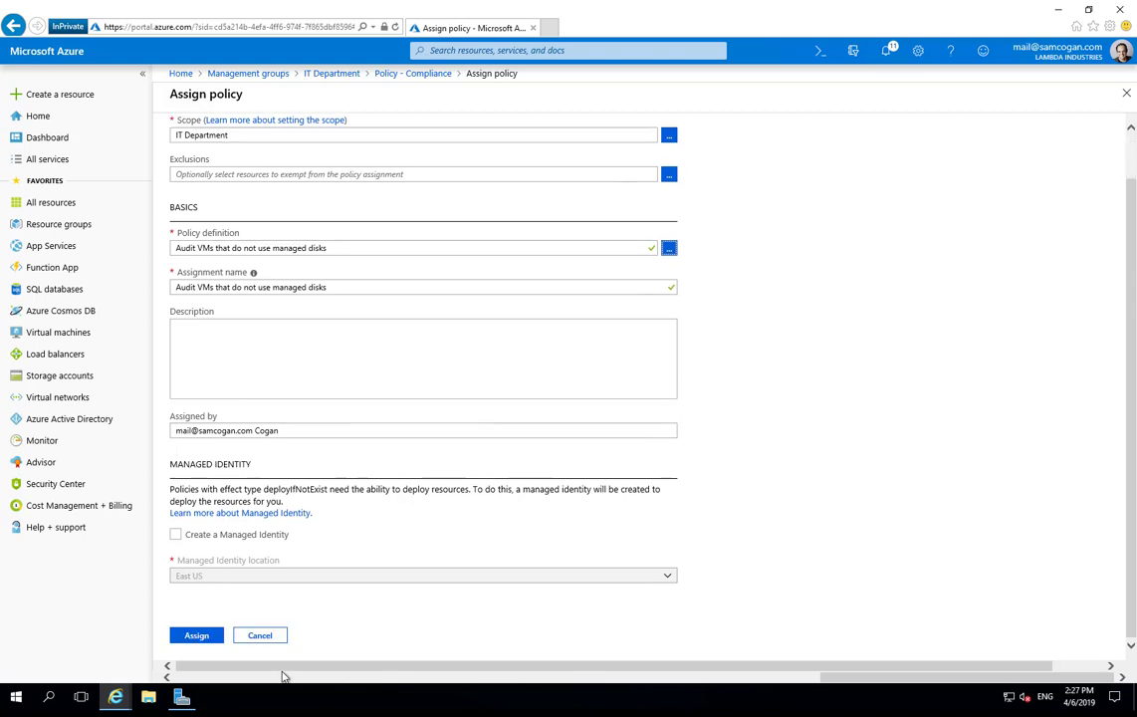
{"action": "left_click", "coordinate": [198, 634]}
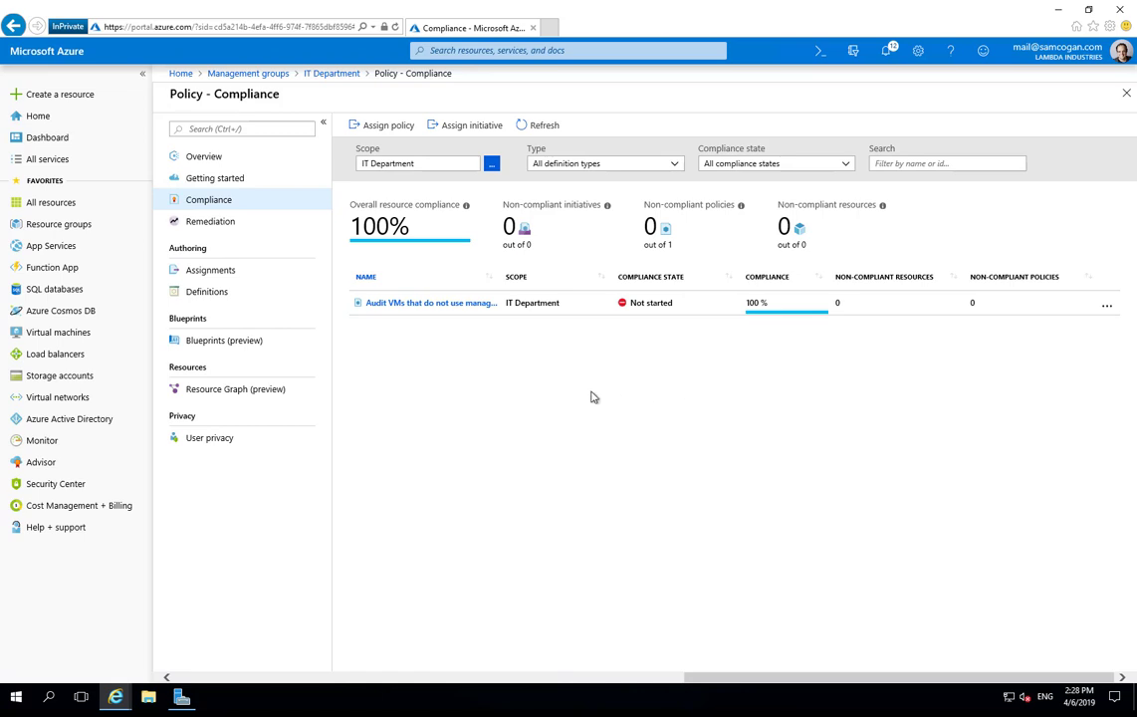
View the Azure Blueprints getting started page and return to the IT Department management group
{"action": "left_click", "coordinate": [217, 342]}
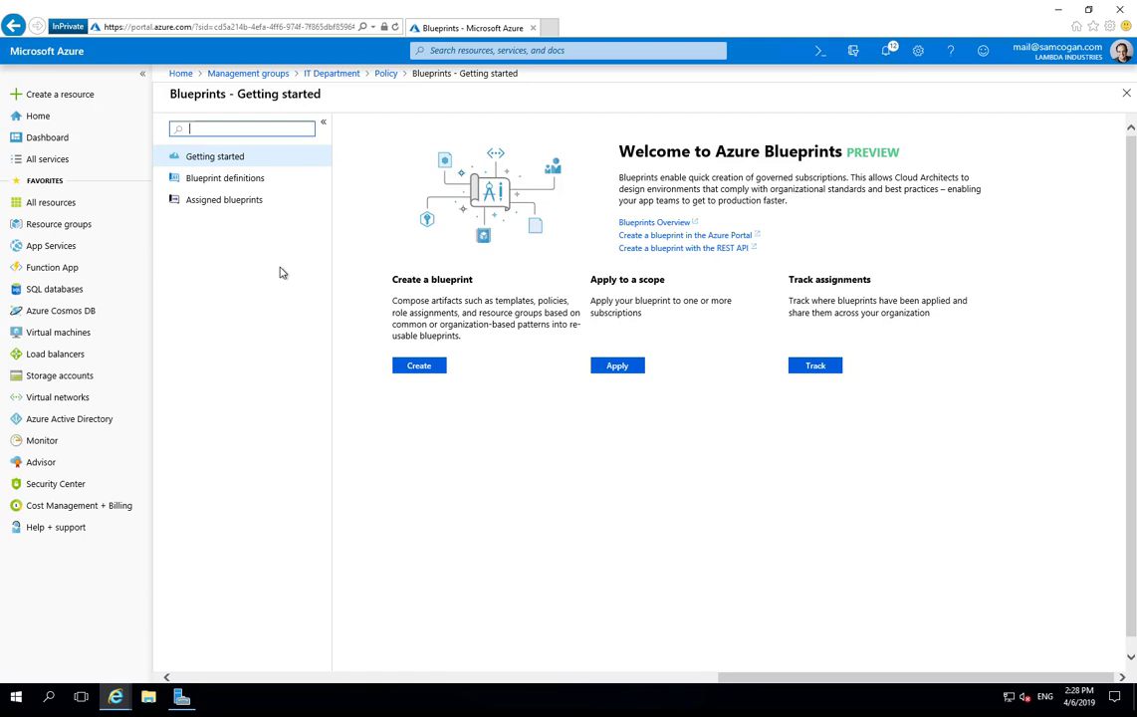
{"action": "left_click", "coordinate": [1126, 95]}
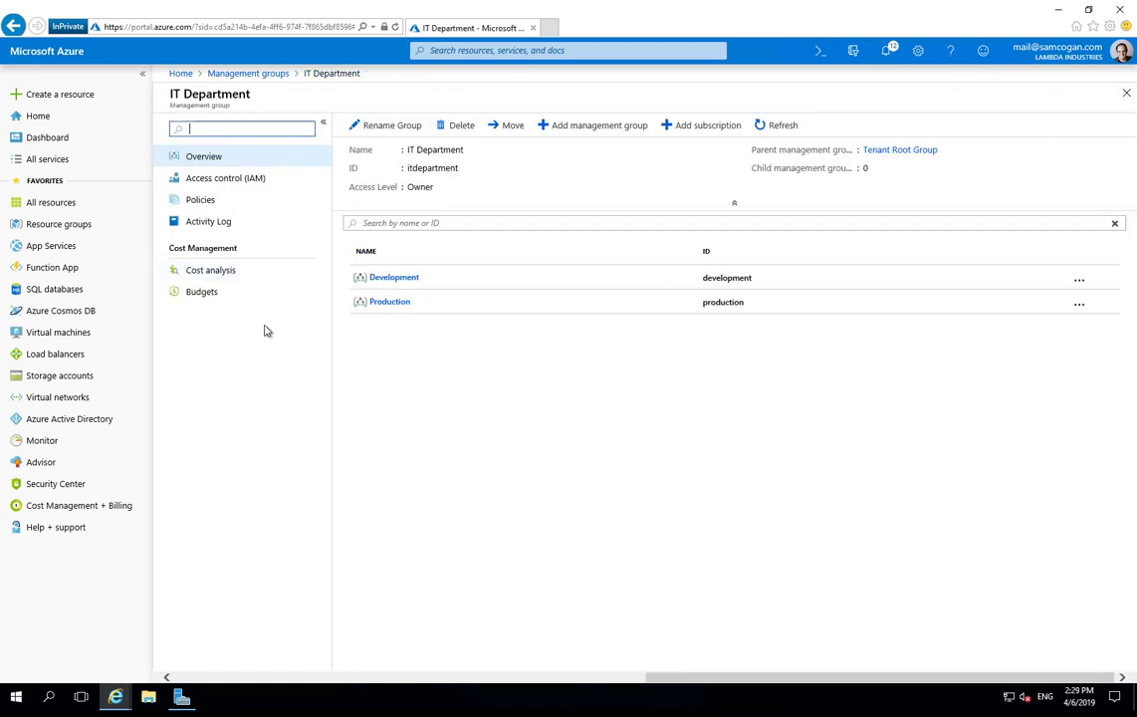
Examine the cost analysis and budgets pages of the IT Department management group
{"action": "left_click", "coordinate": [262, 274]}
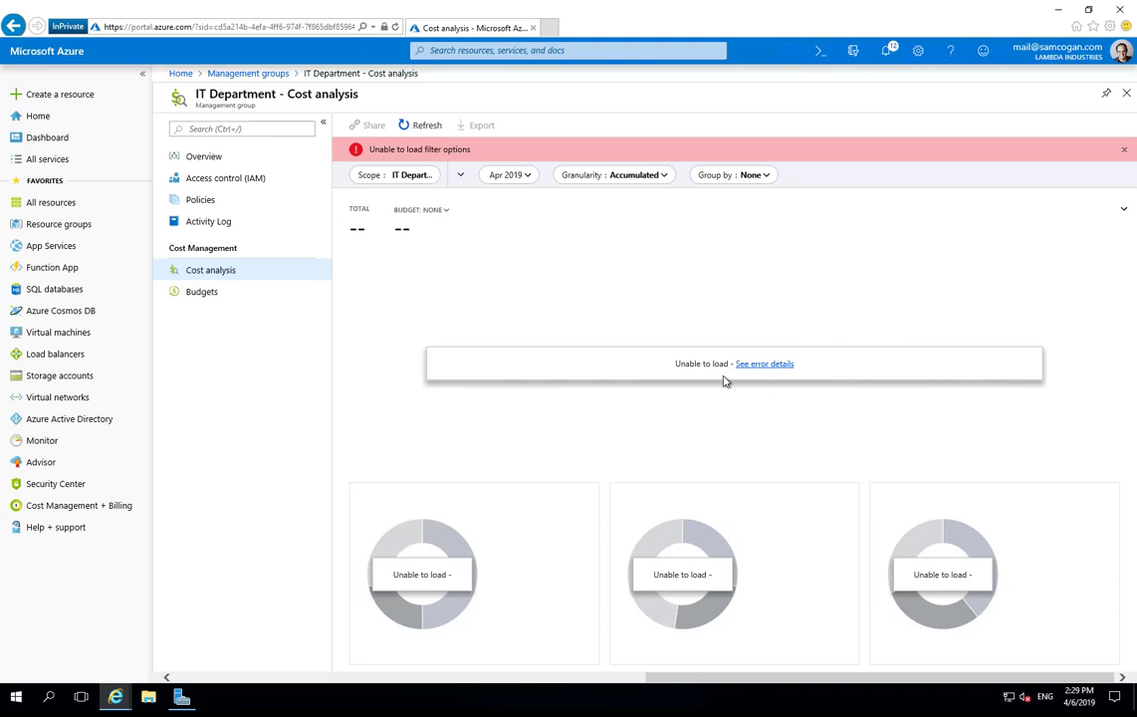
{"action": "left_click", "coordinate": [203, 294]}
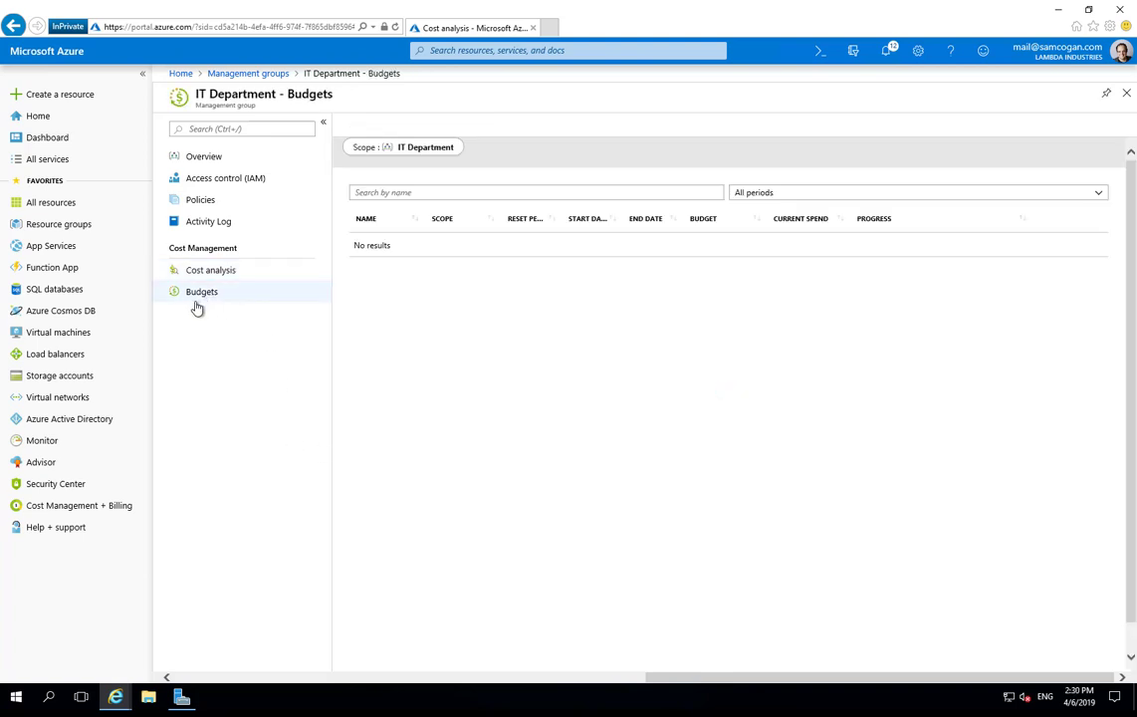
{"action": "left_click_drag", "start_coordinate": [680, 329], "coordinate": [779, 328]}
{"action": "left_click", "coordinate": [670, 393]}
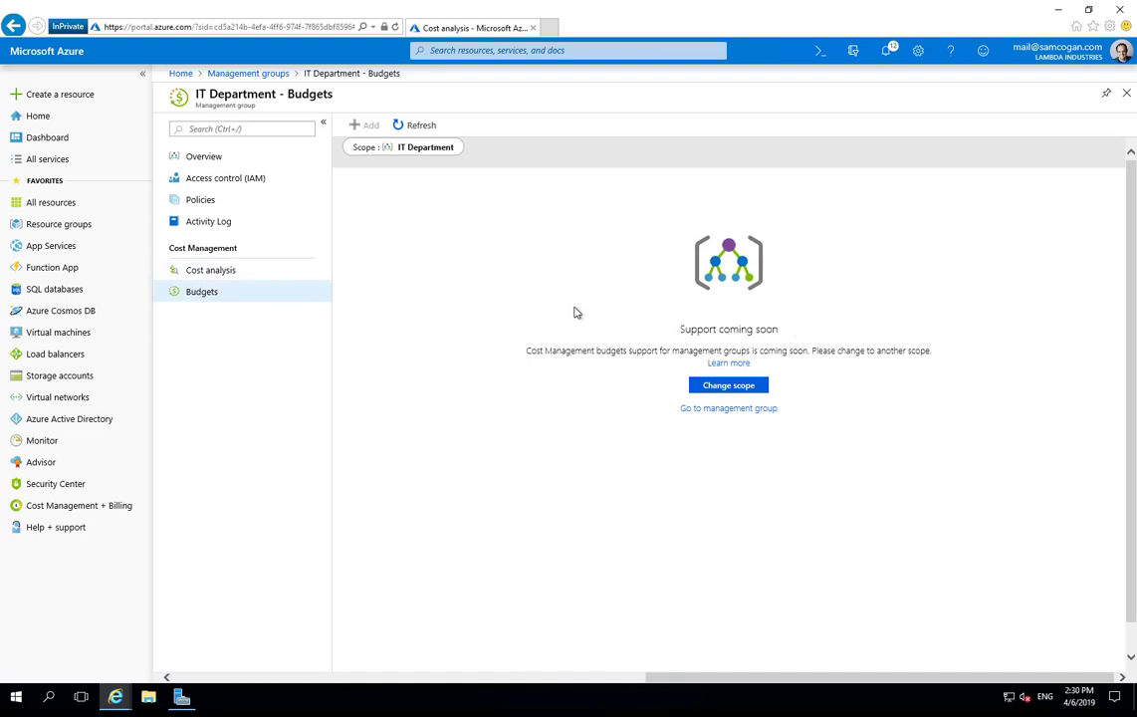